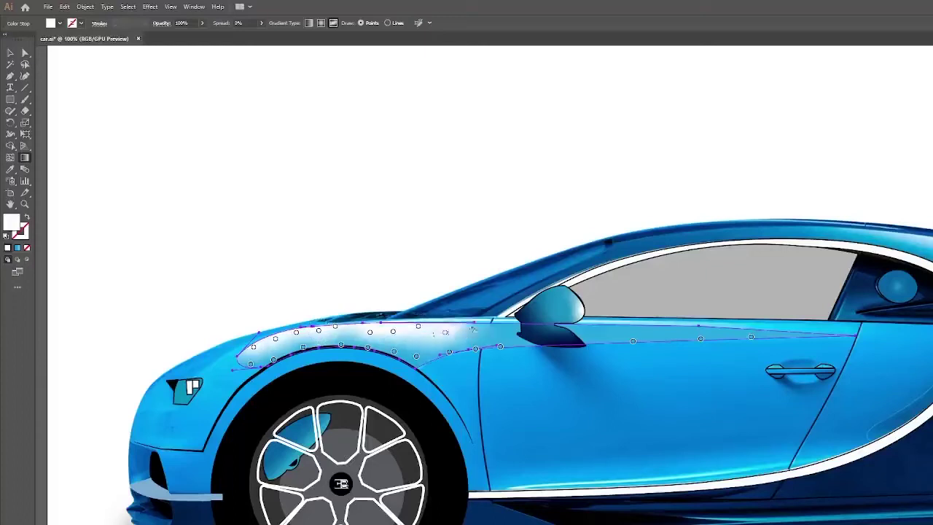
- Undo the highlight's extension onto the door and reselect the fender highlight path
key("ctrl+z")
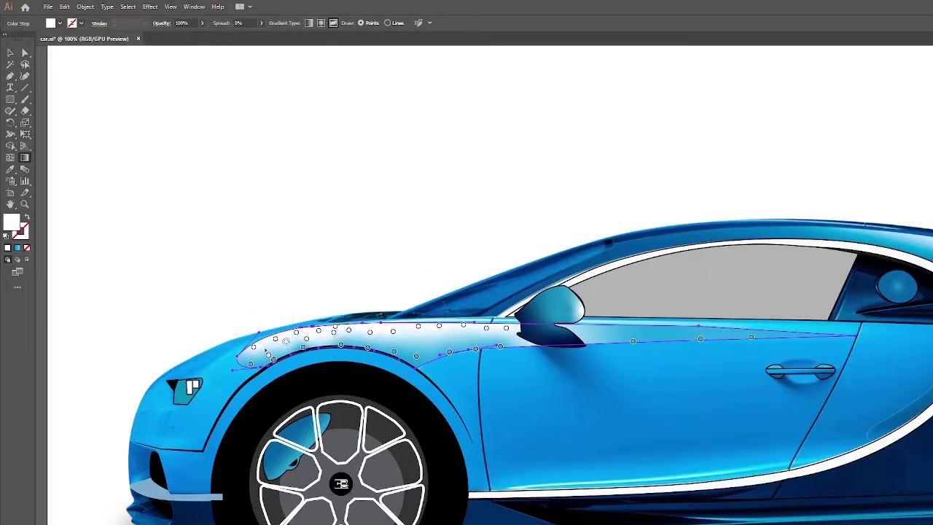
key("v")
left_click(233, 94)
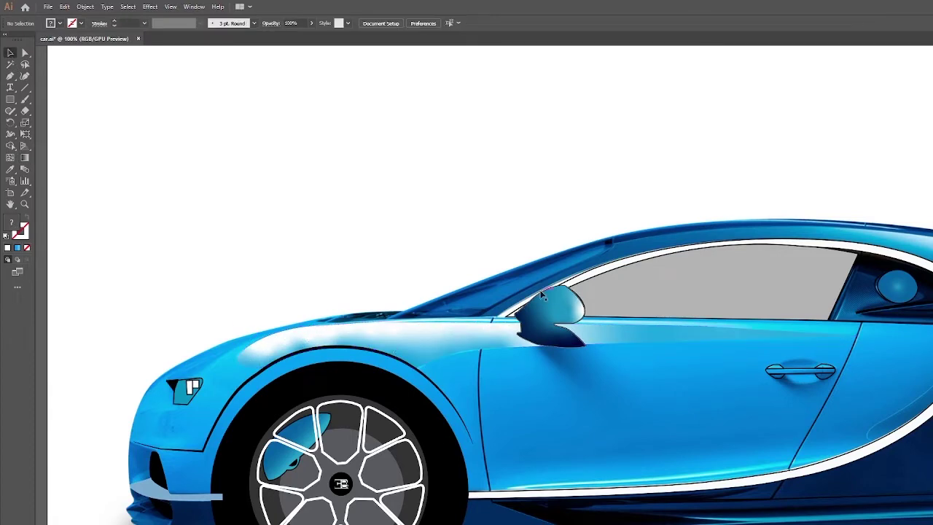
left_click(448, 352)
scroll(617, 399, "down", 2)
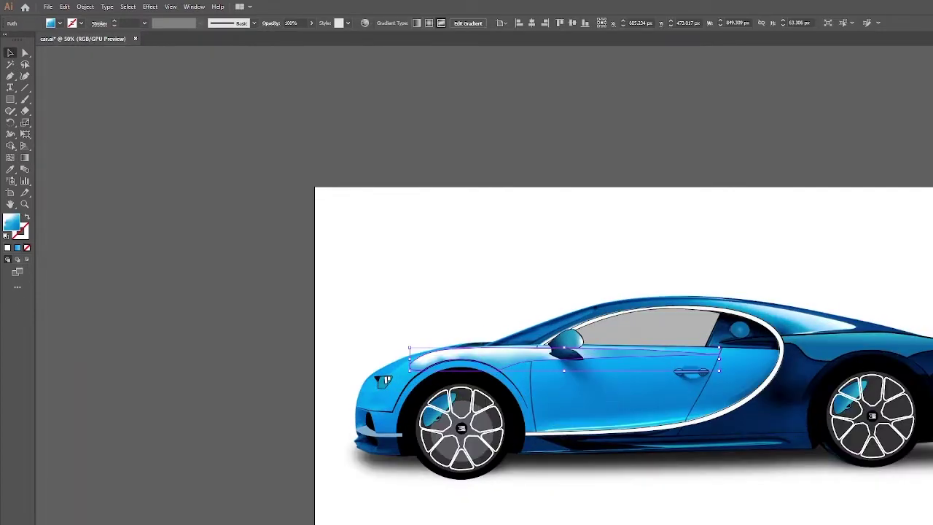
scroll(561, 357, "up", 2)
- Rework the freeform gradient points along the fender highlight and wheel arch
key("g")
left_click(358, 360)
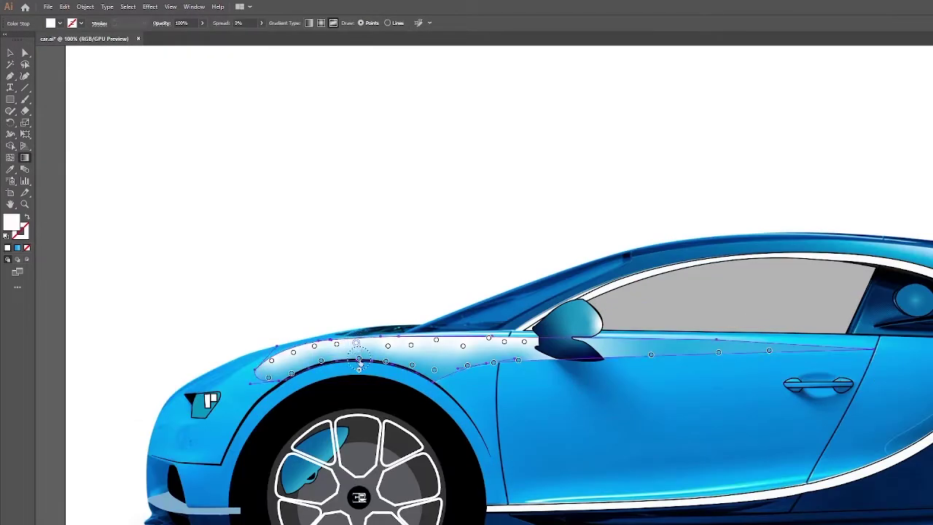
left_click(336, 343)
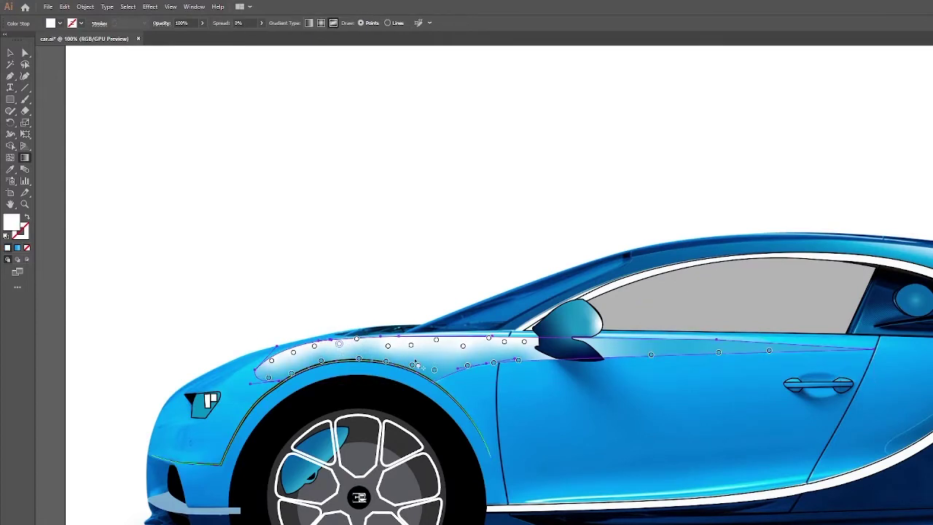
left_click(294, 353)
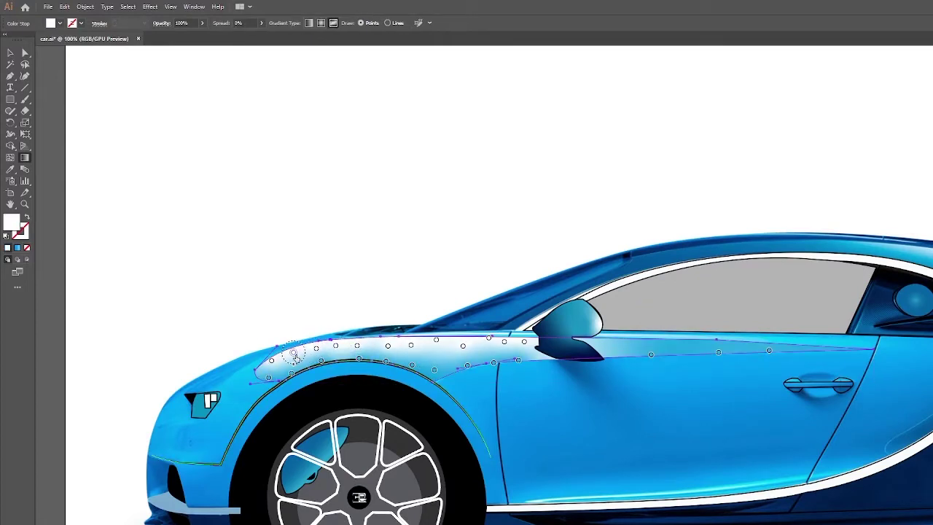
left_click(287, 372)
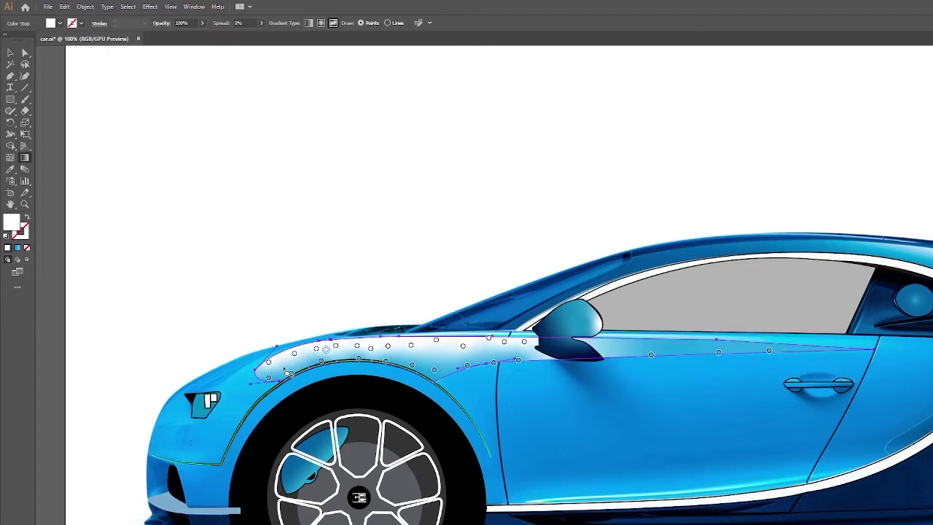
left_click(330, 362)
- Apply a light Gaussian blur to the fender highlight path, checked with Preview
key("v")
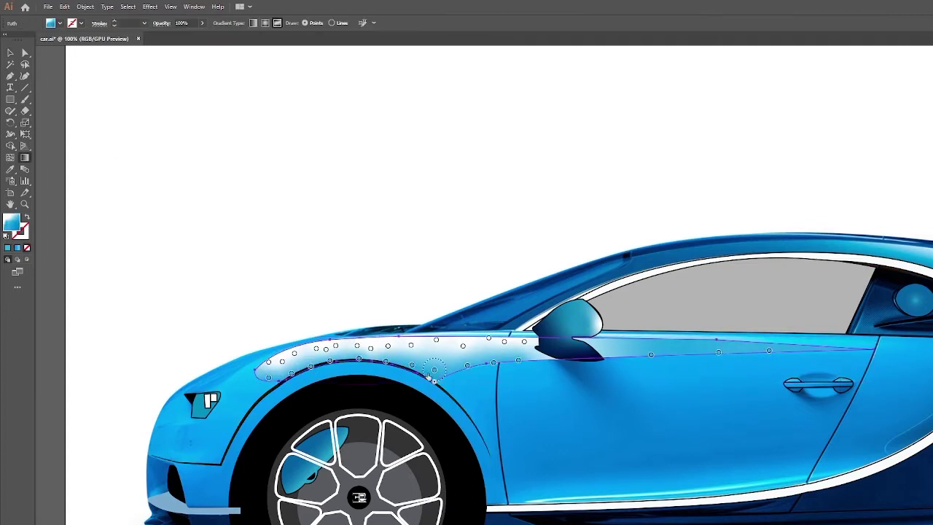
key("ctrl+shift+a")
left_click(483, 370)
left_click(149, 7)
left_click(284, 152)
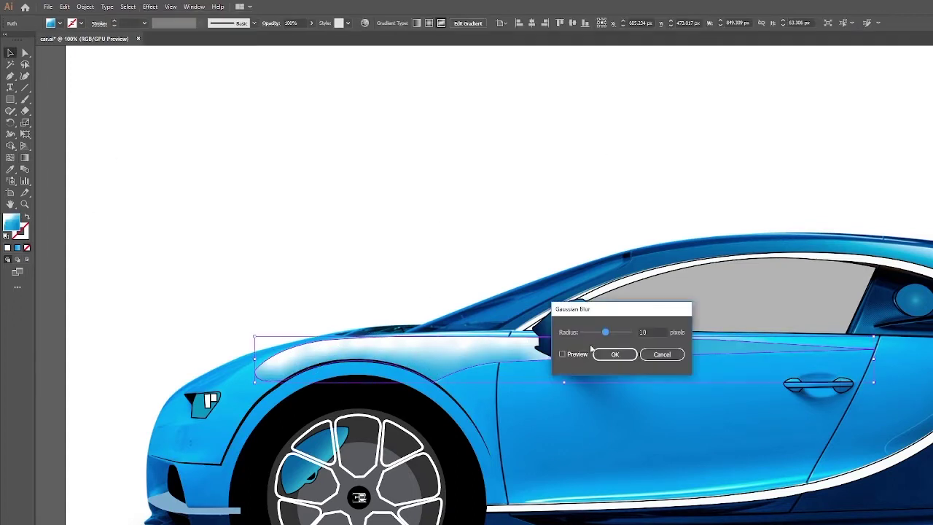
left_click_drag(603, 335, 599, 334)
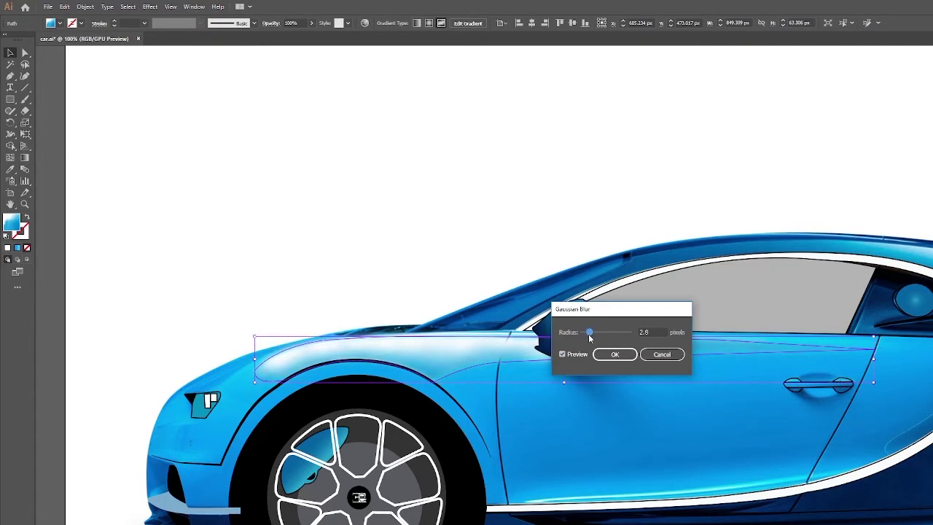
left_click(614, 354)
left_click(442, 144)
- Pan to bring the whole car into view and deselect the blurred path
scroll(442, 144, "down", 3)
scroll(441, 144, "up", 2)
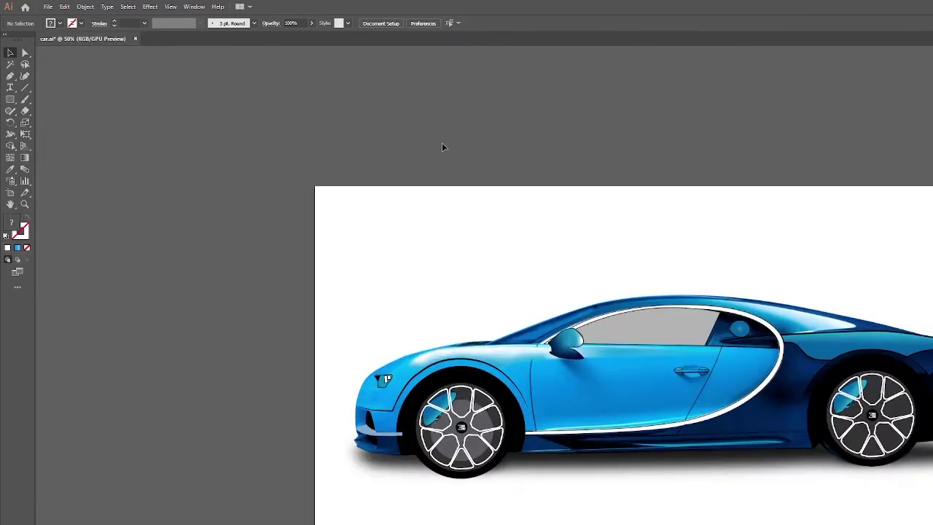
left_click_drag(442, 147, 251, 142)
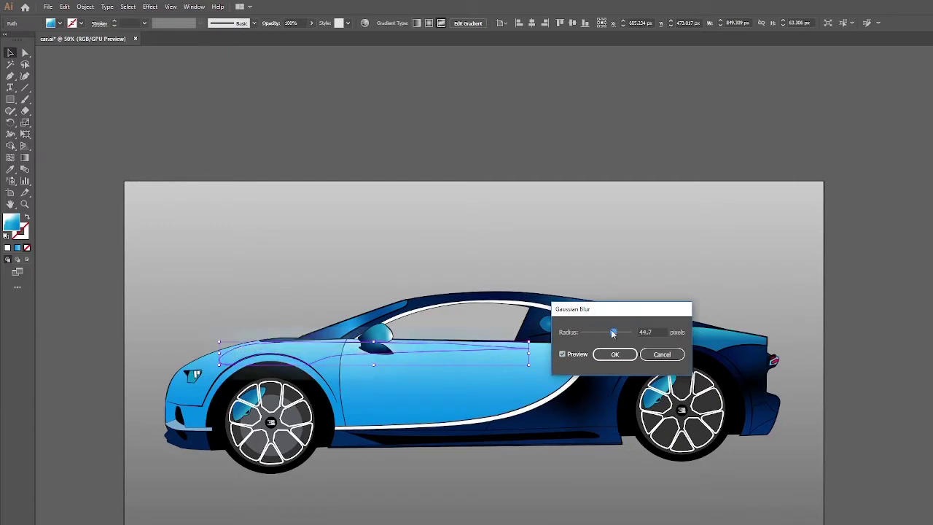
left_click(534, 149)
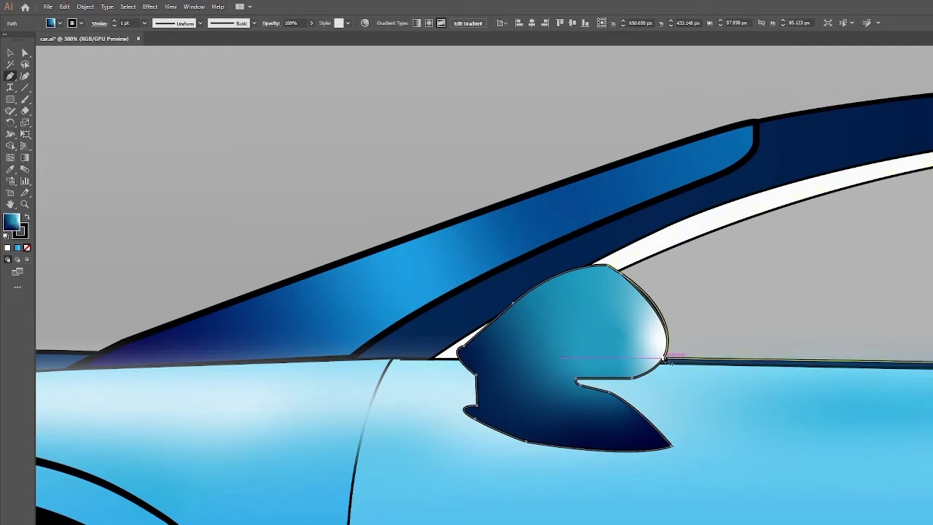
key("v")
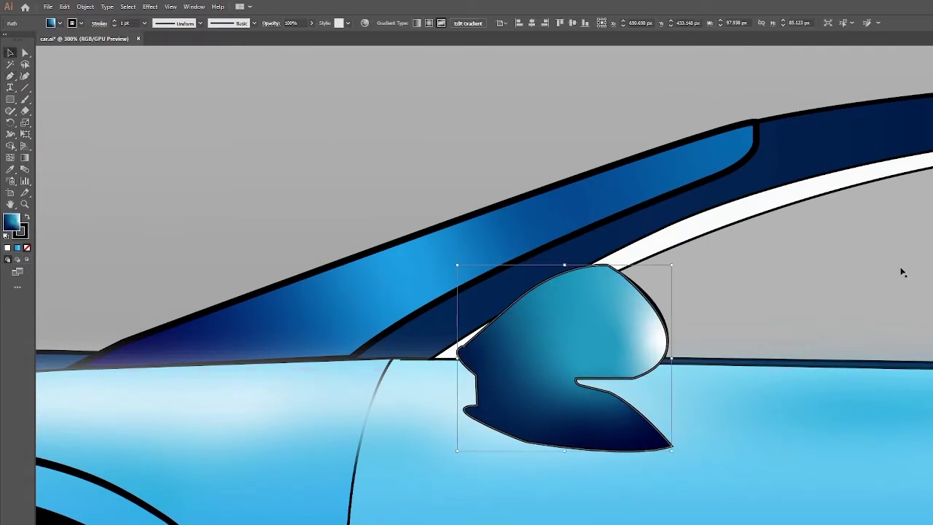
key("p")
left_click(659, 363)
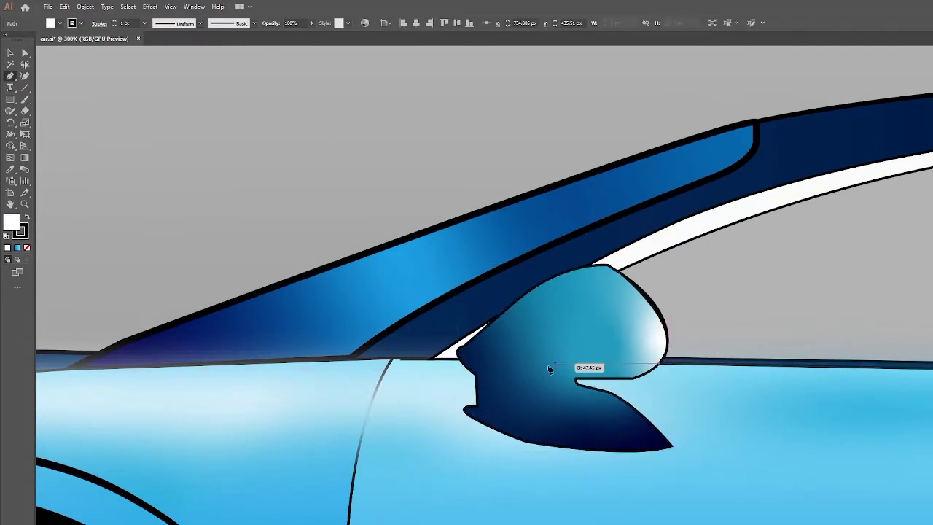
left_click(462, 358)
key("ctrl+plus")
key("ctrl+plus")
key("ctrl+plus")
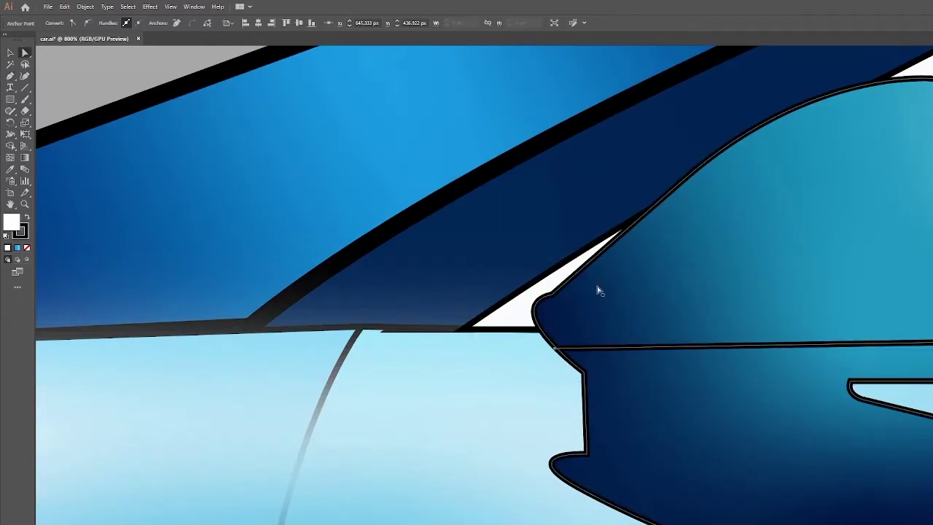
key("ctrl+minus")
left_click(10, 52)
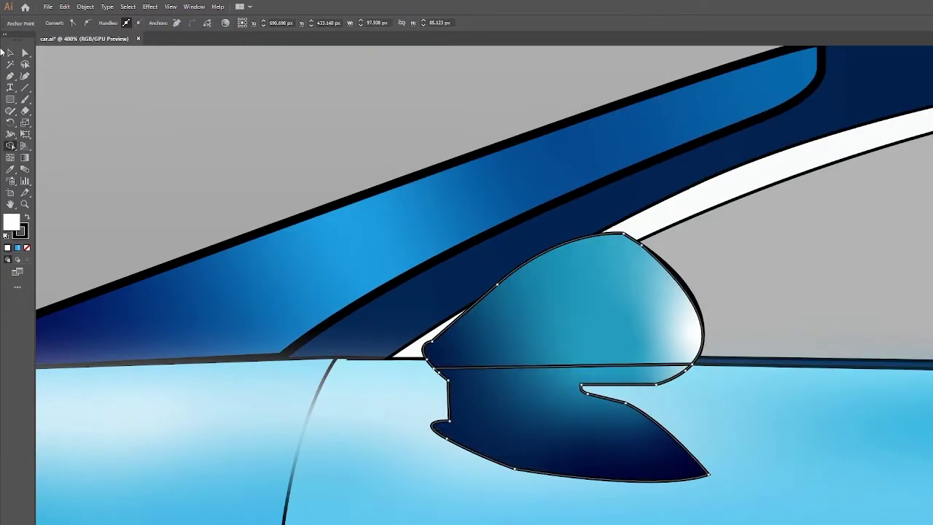
left_click(11, 145)
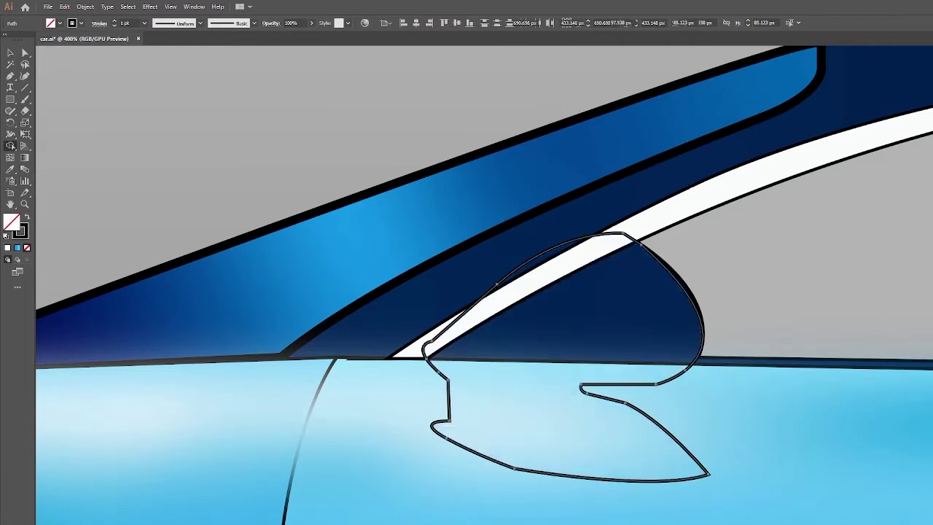
left_click(704, 367)
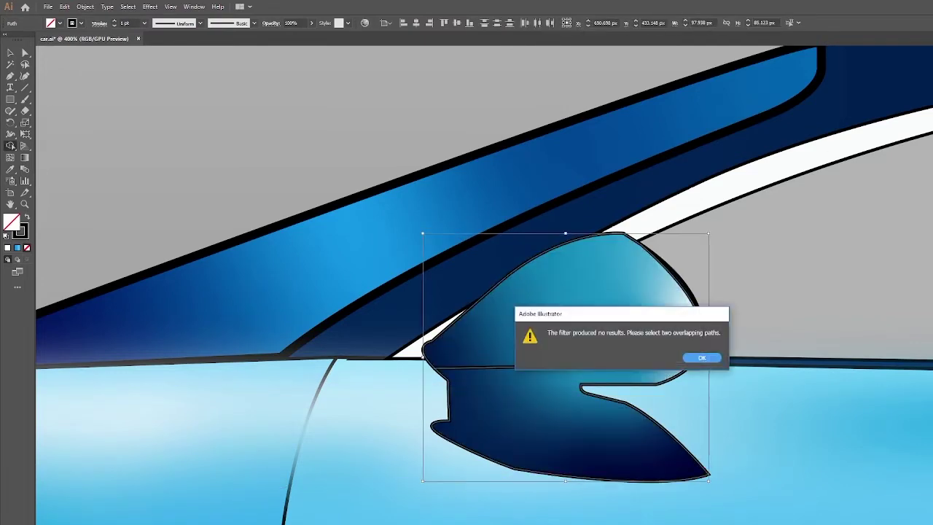
left_click(704, 356)
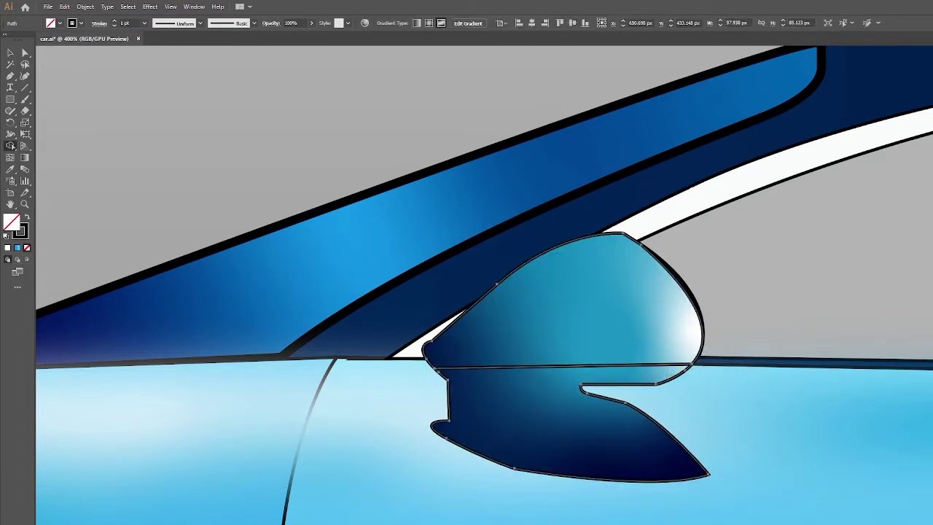
right_click(641, 353)
key("Escape")
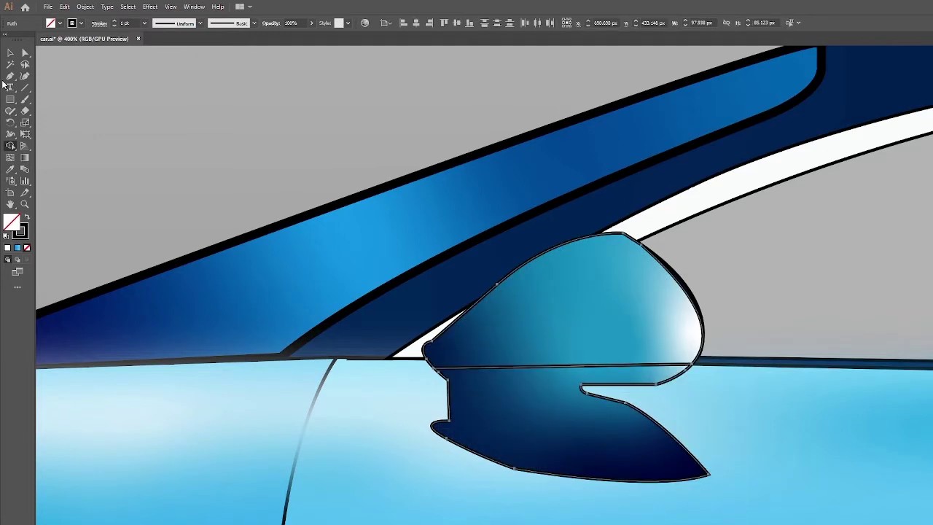
key("v")
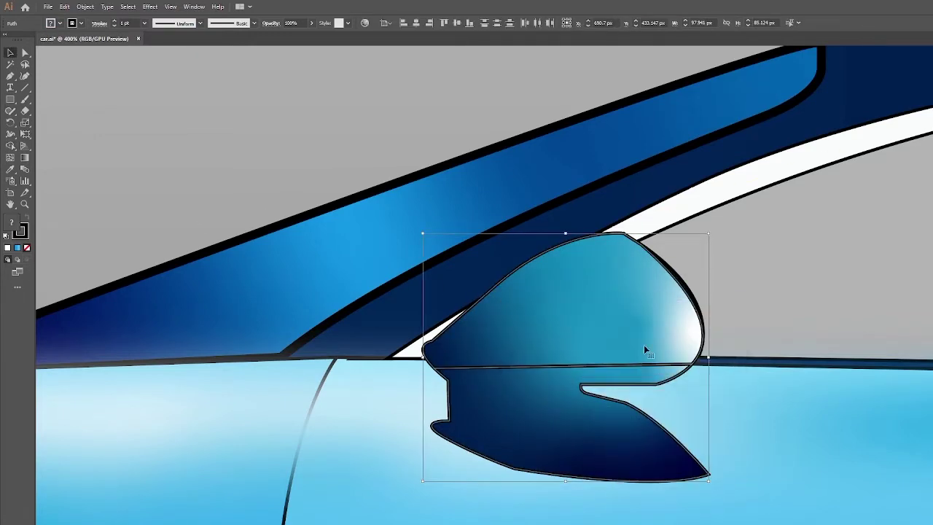
key("ctrl+j")
left_click(714, 364)
left_click(590, 368)
left_click(590, 368)
key("p")
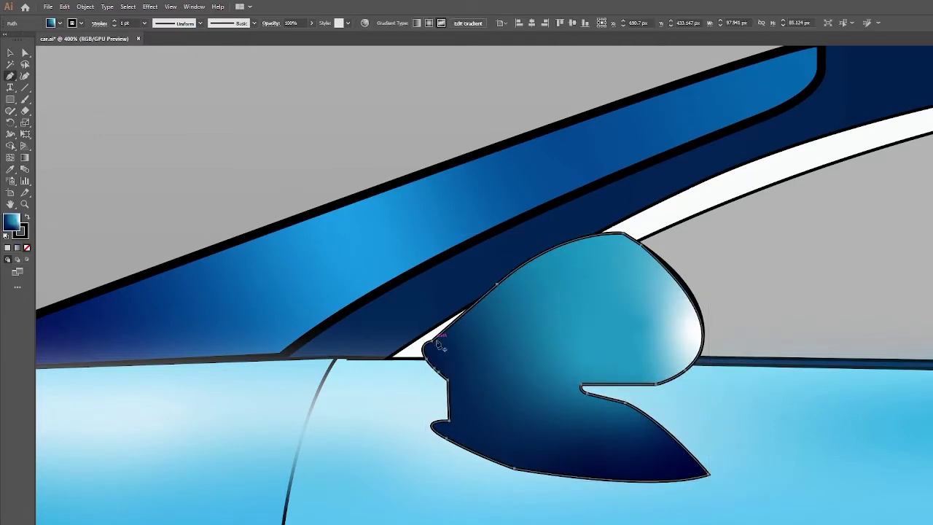
left_click(644, 362, "ctrl")
left_click_drag(10, 76, 51, 111)
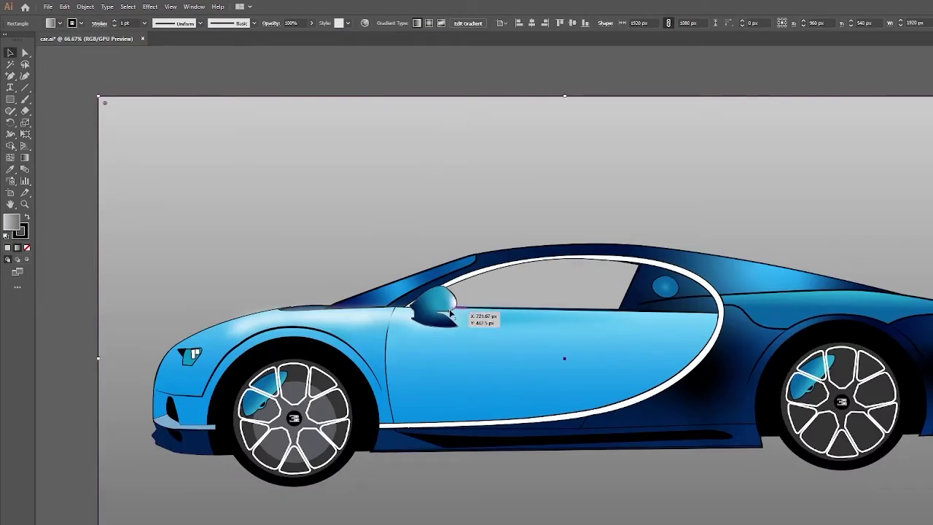
- Zoom in on the side mirror shape and inspect its anchor points and handles
left_click(451, 313)
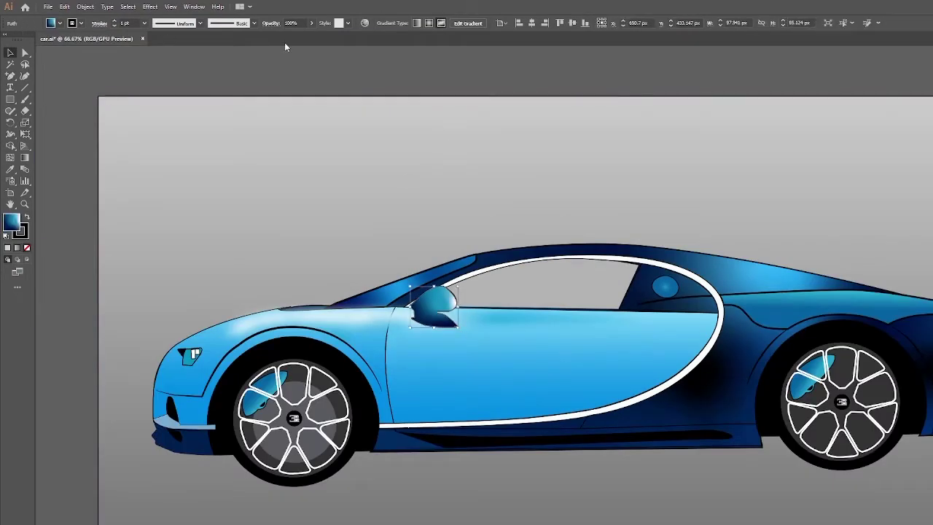
key("ctrl+equal")
key("ctrl+equal")
key("ctrl+equal")
key("a")
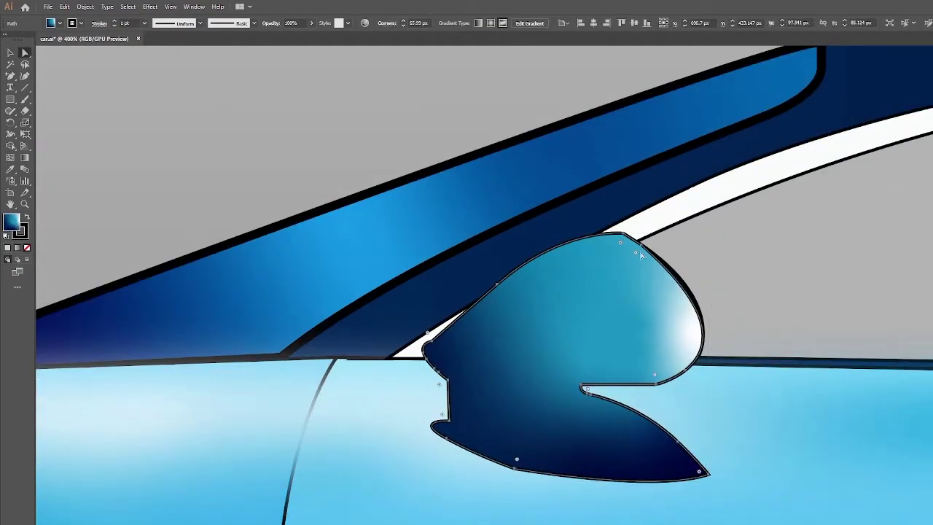
left_click(632, 412)
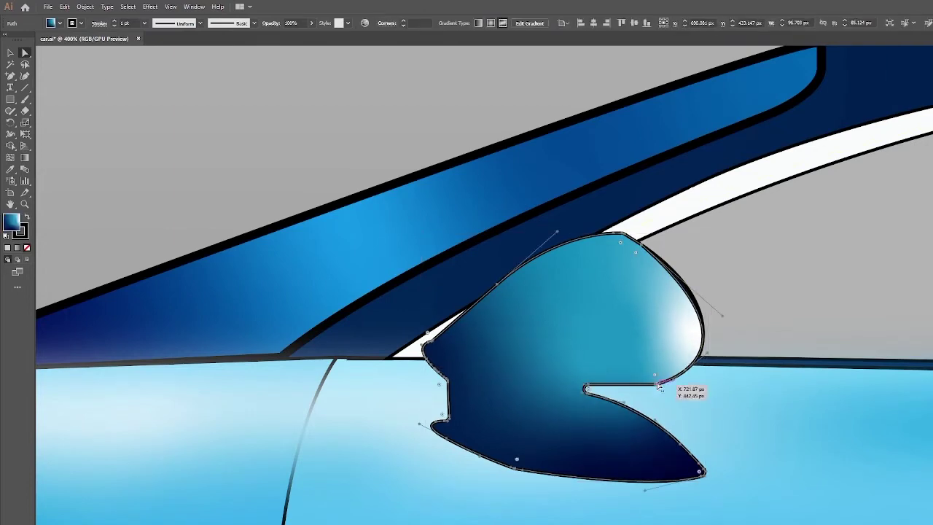
left_click(638, 254)
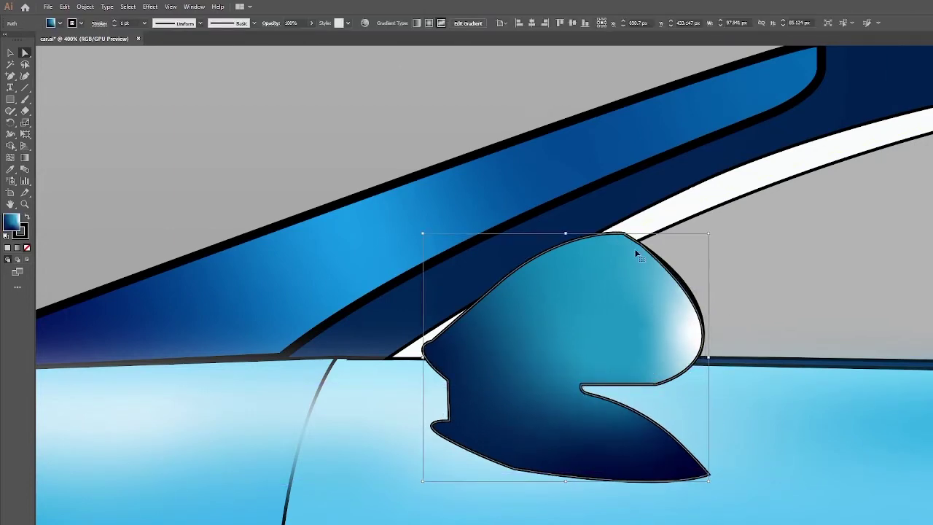
key("a")
- Fit the whole car on the artboard and deselect the mirror
key("ctrl+0")
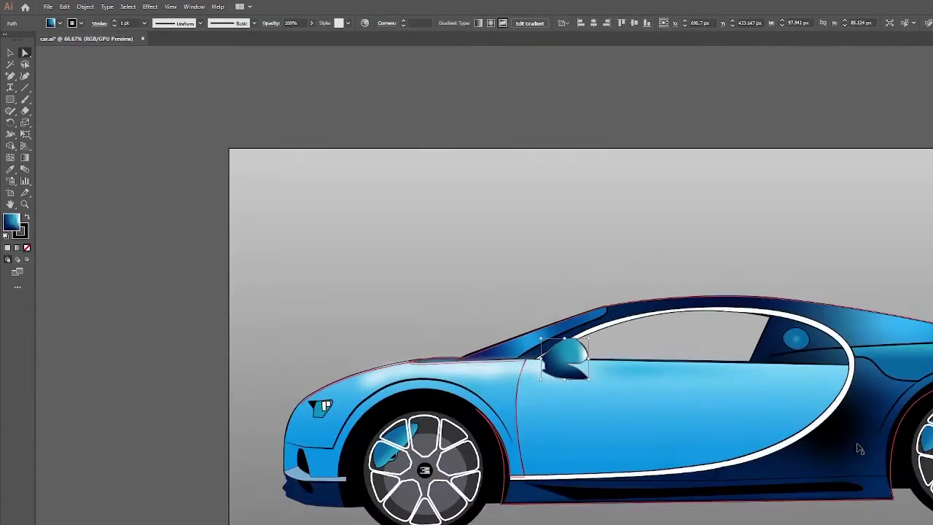
key("v")
left_click(663, 197)
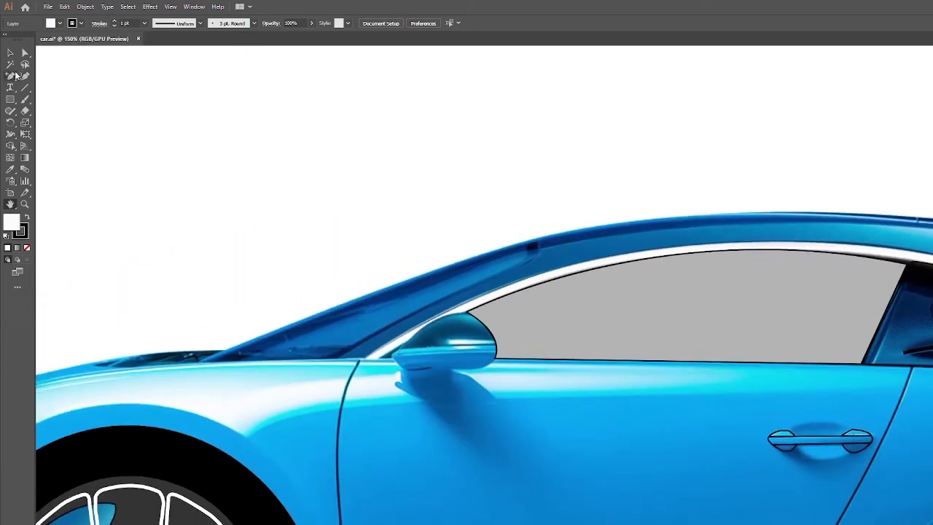
- Trace a closed, unfilled outline around the side mirror with the Pen tool
left_click(15, 75)
left_click(399, 377)
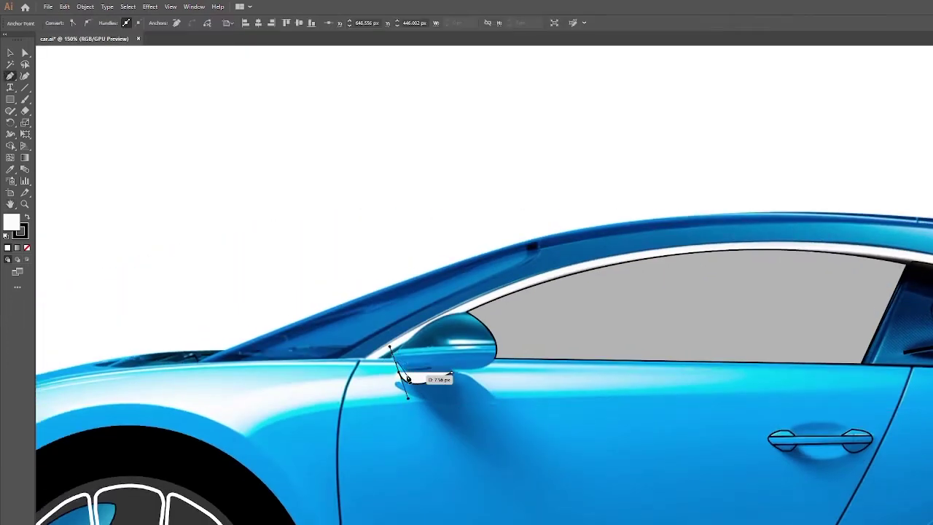
left_click(59, 22)
left_click(13, 32)
left_click_drag(462, 351, 482, 347)
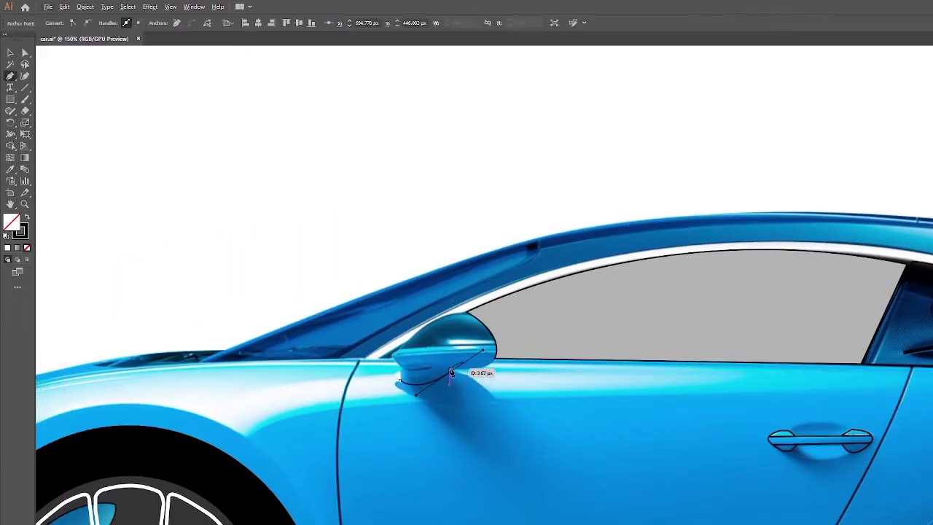
key("ctrl+plus")
key("ctrl+plus")
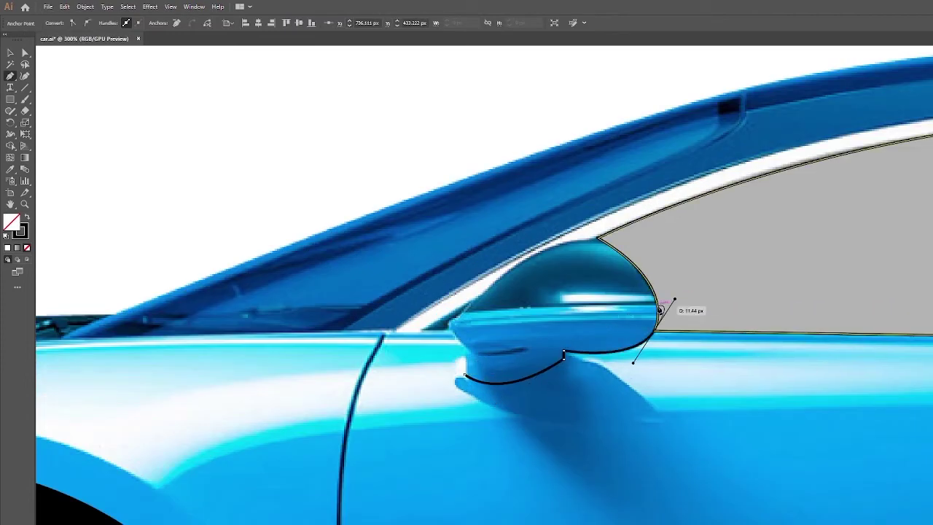
left_click_drag(665, 291, 660, 308)
left_click_drag(466, 313, 451, 325)
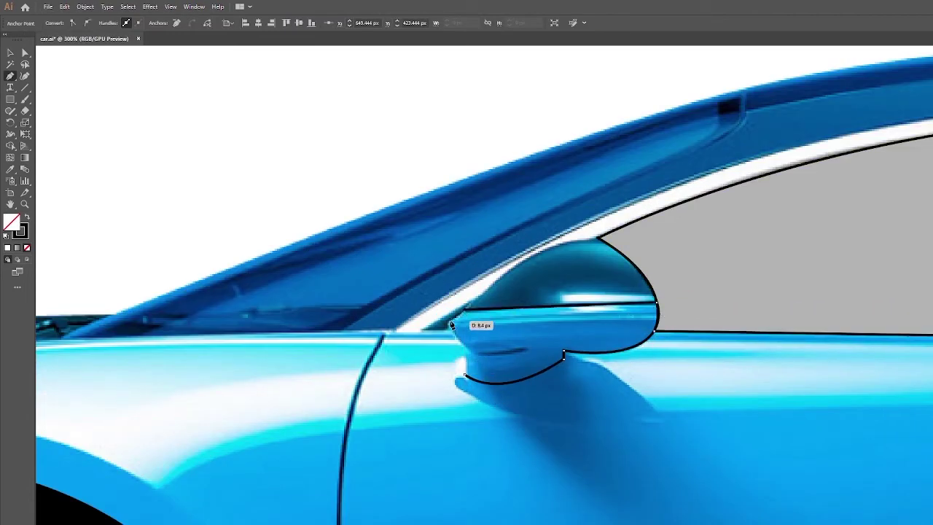
left_click(466, 380)
key("a")
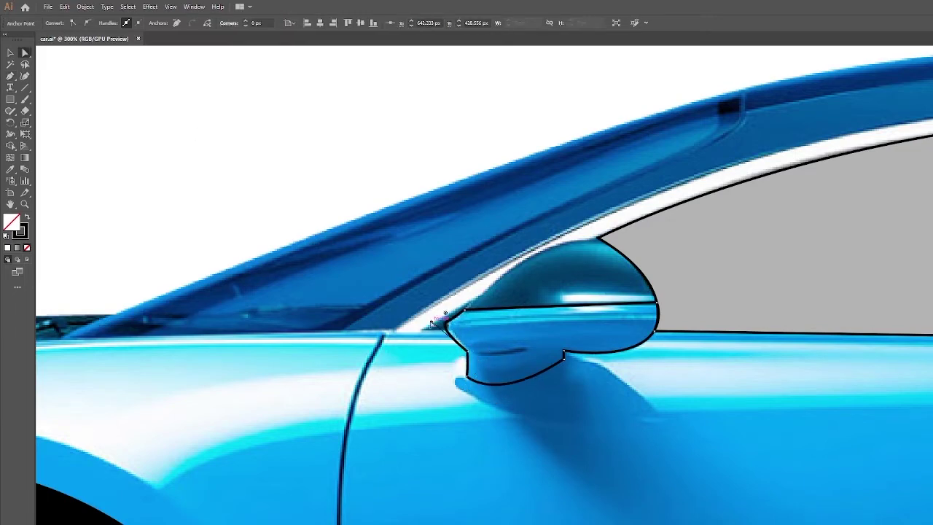
- Add a short curved detail line on the mirror, then select both mirror shapes
key("p")
left_click_drag(525, 353, 491, 362)
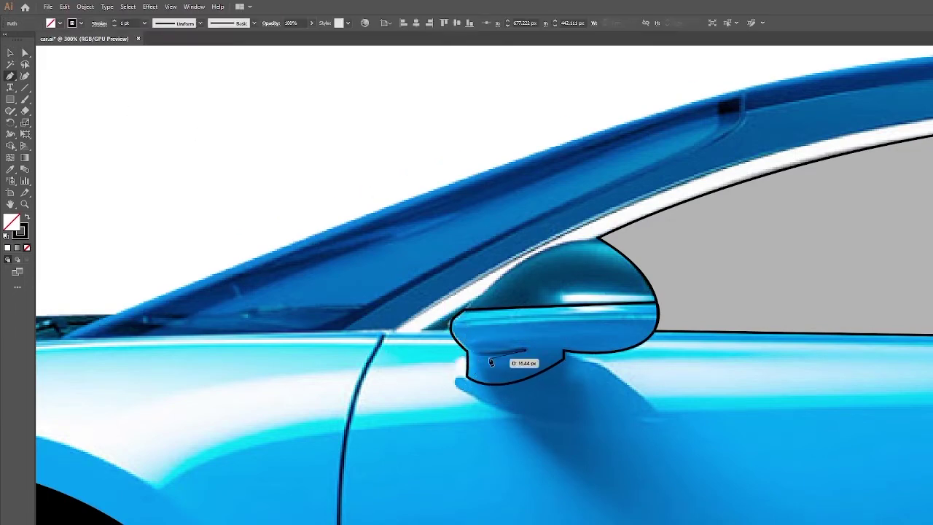
left_click(456, 354)
left_click(597, 239)
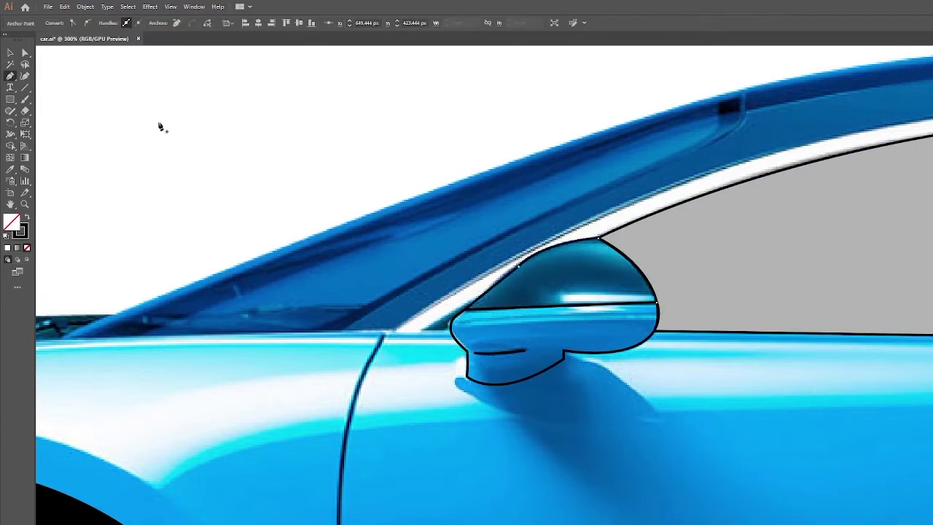
key("v")
left_click(554, 343)
left_click(631, 276)
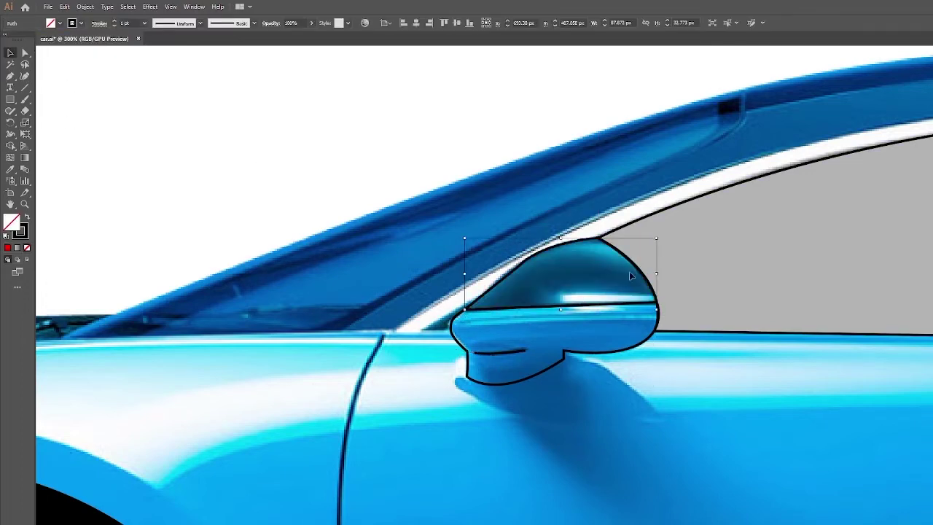
- Remove the mirror shapes' stroke, fill them blue, and run a vertical gradient on the lower part
left_click(564, 282)
left_click(619, 354, "ctrl")
left_click(587, 339)
left_click(51, 23)
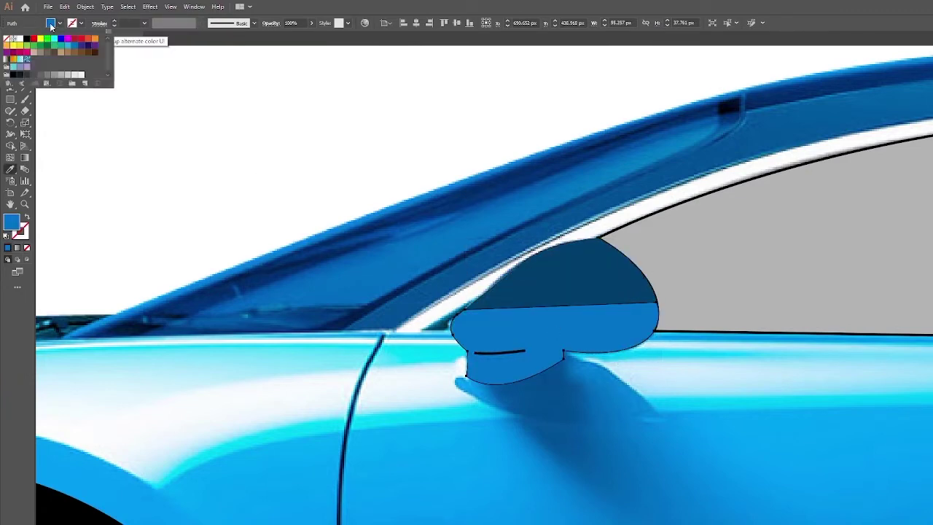
left_click(13, 59)
key("g")
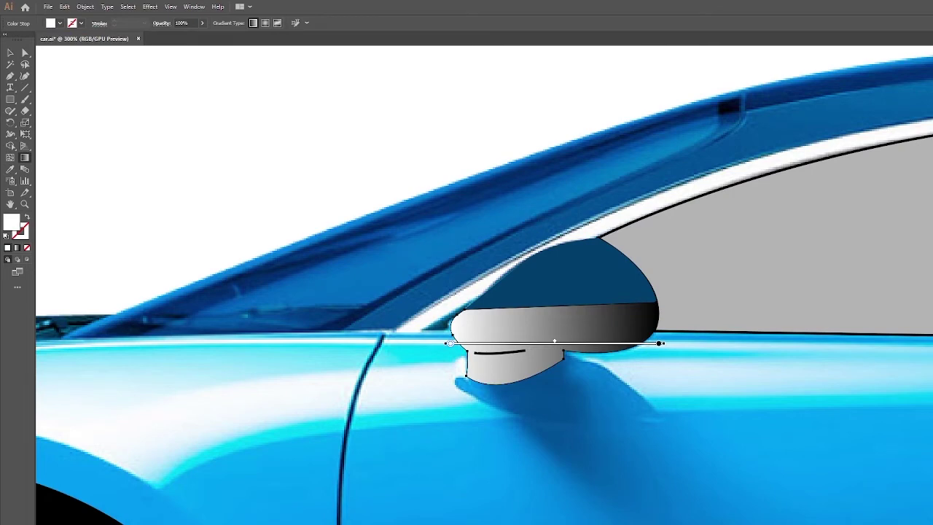
mouse_move(554, 301)
left_mouse_down()
mouse_move(554, 386)
mouse_move(553, 322)
left_mouse_up()
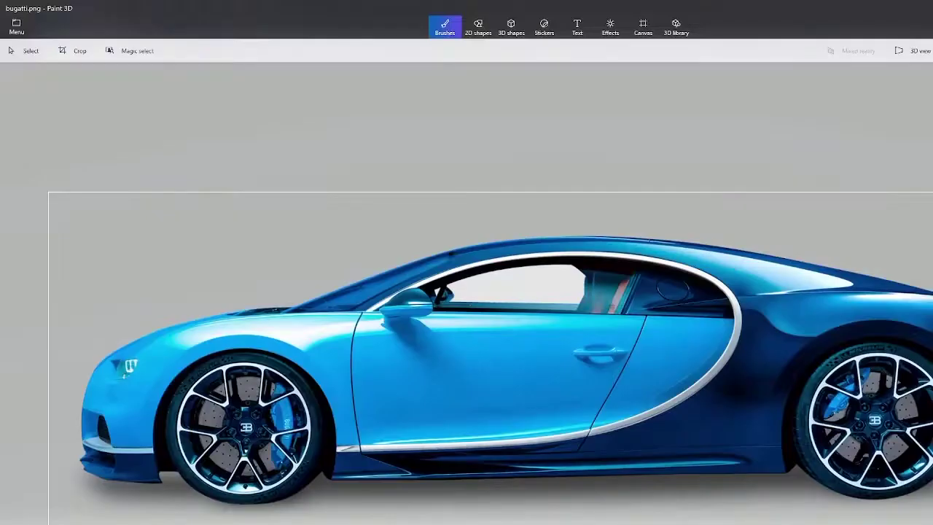
- Adjust the lower mirror gradient's stops, turning the cyan stop blue
left_click_drag(553, 322, 555, 324)
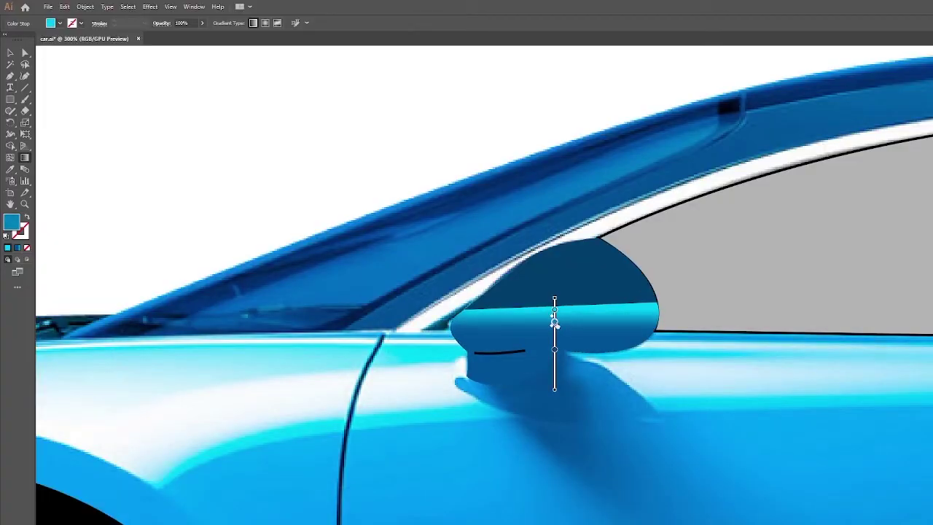
left_click(553, 320)
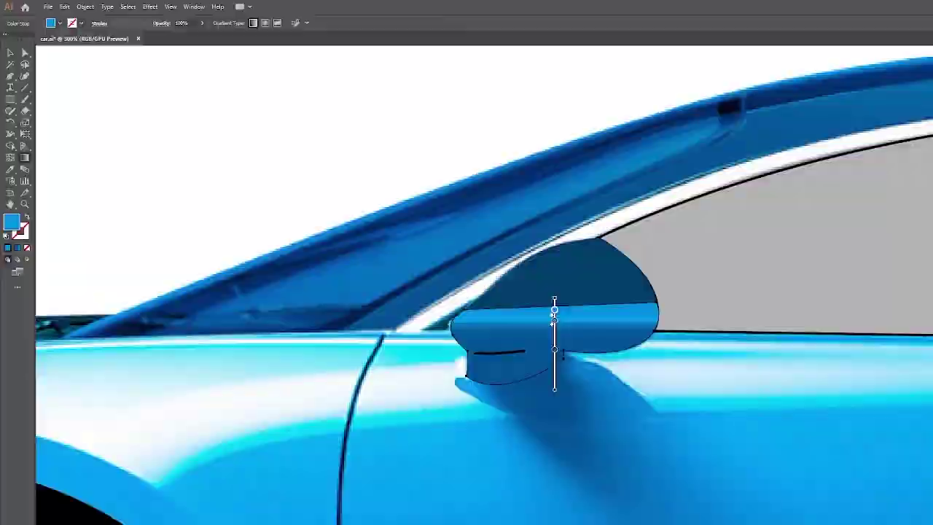
left_click_drag(553, 319, 556, 325)
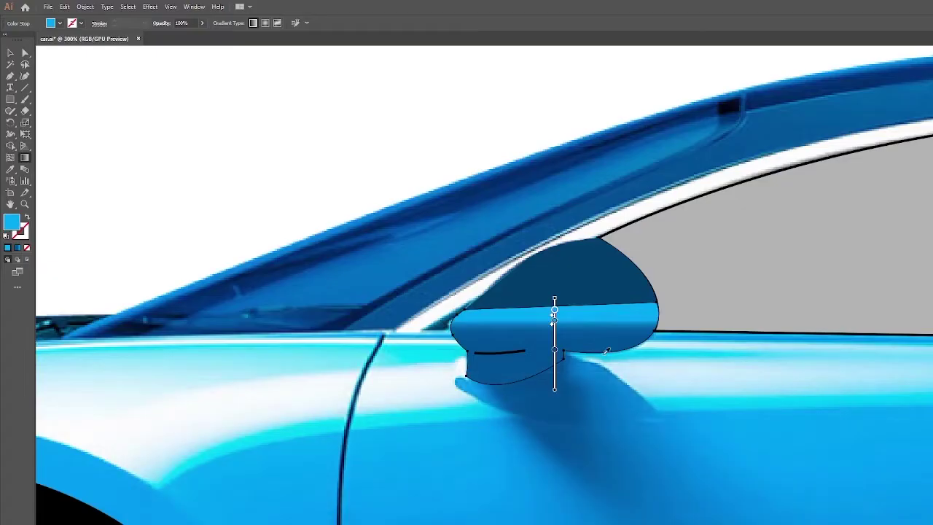
- Give the mirror top a freeform gradient with a dark stop
key("v")
left_click(634, 284)
left_click(60, 23)
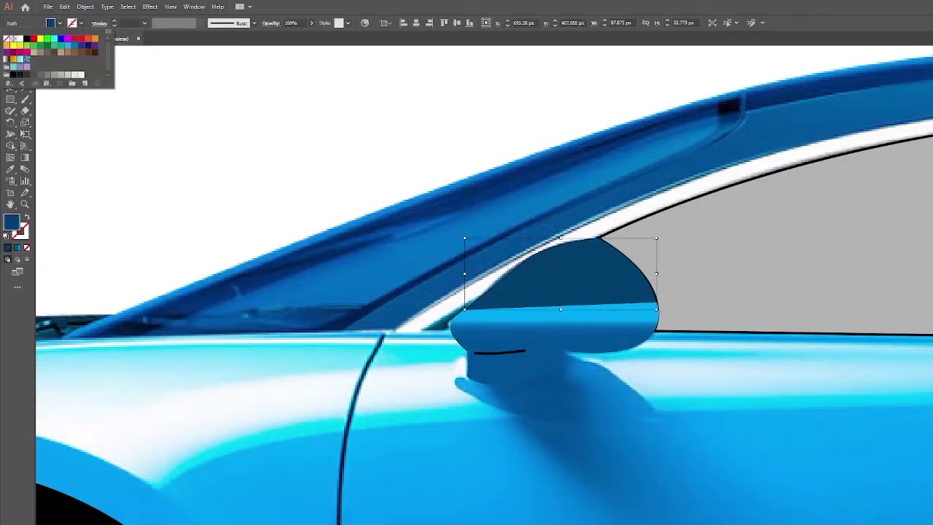
key("g")
left_click(521, 299)
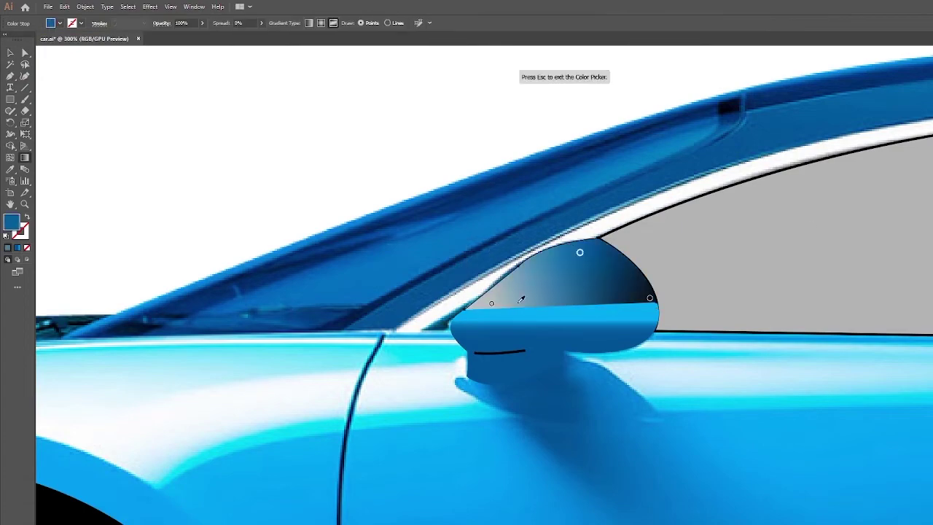
left_click(521, 299)
key("v")
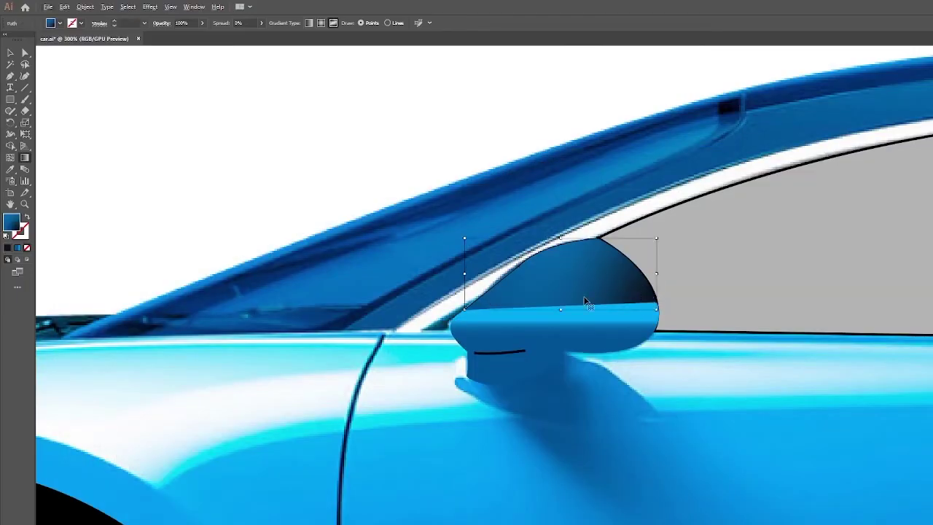
- Add a white highlight stop and two dark stops to the mirror top's freeform gradient
key("g")
left_click(581, 297)
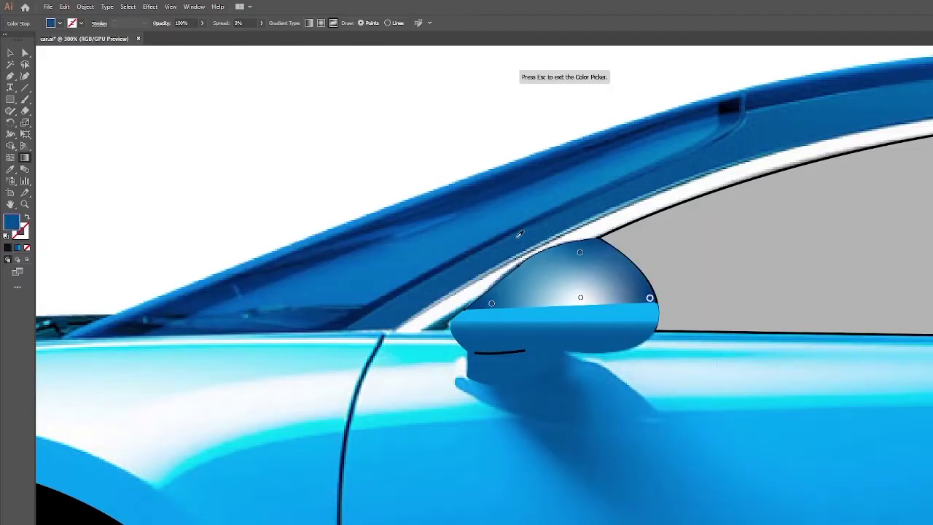
left_click_drag(580, 298, 576, 290)
left_click(597, 274)
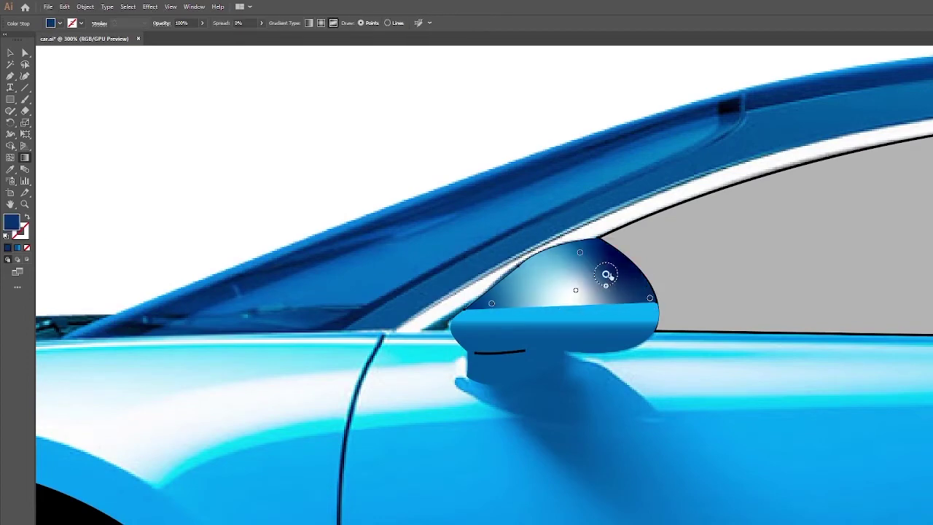
left_click(540, 273)
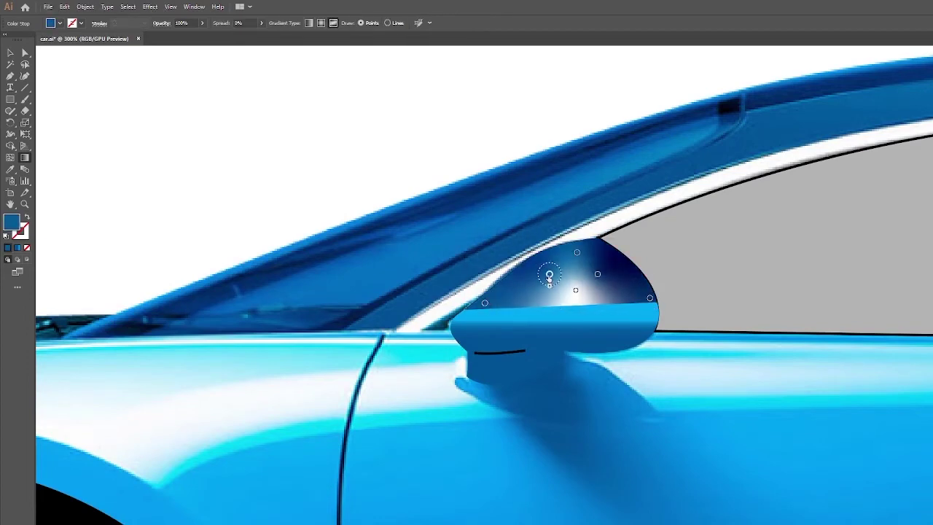
- Zoom out to view the whole car and deselect everything
key("v")
left_click(753, 331)
key("ctrl+minus")
key("ctrl+minus")
key("ctrl+minus")
left_click(756, 302)
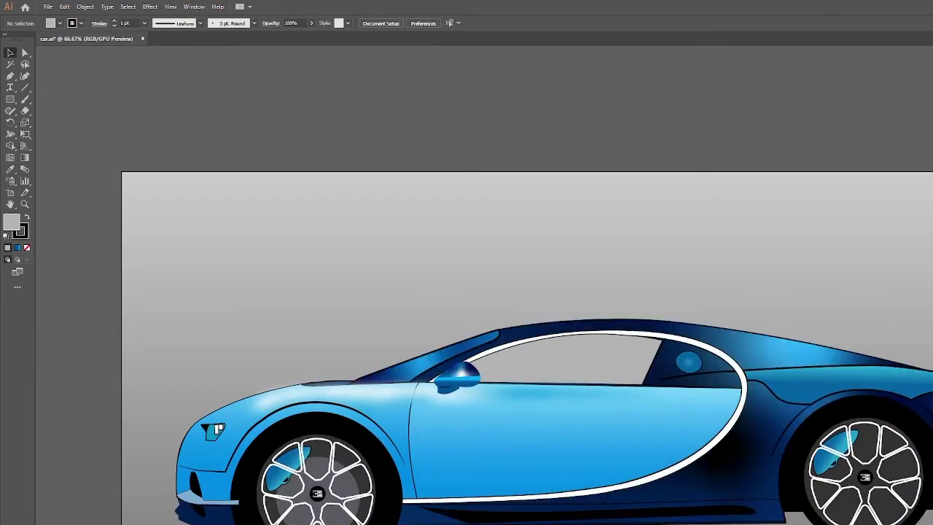
- Check the door's gradient shading and bring the lower part of the car into view
left_click(546, 384)
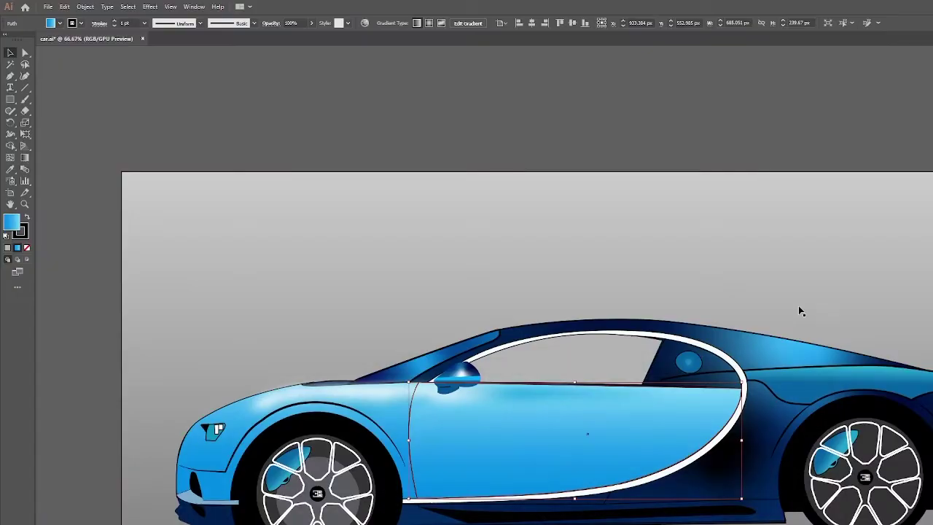
key("g")
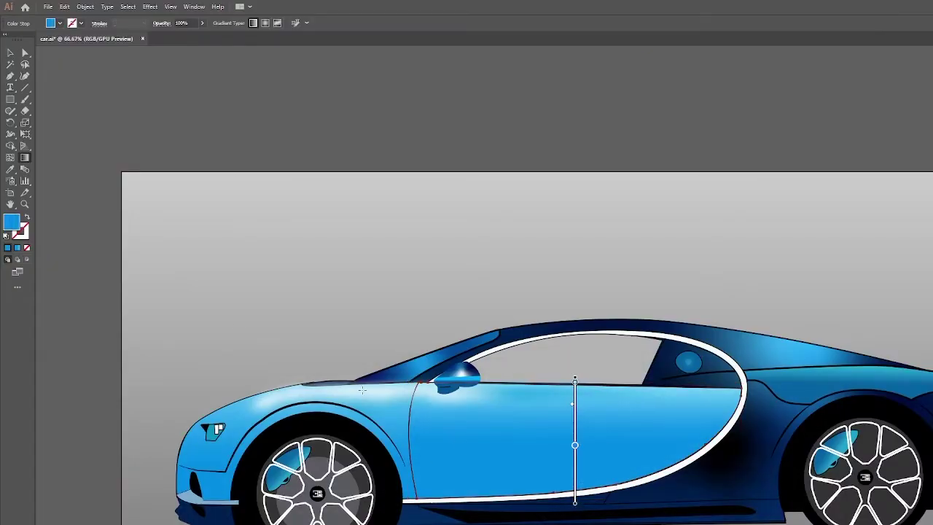
key("v")
left_click(520, 209)
left_click_drag(772, 306, 784, 205)
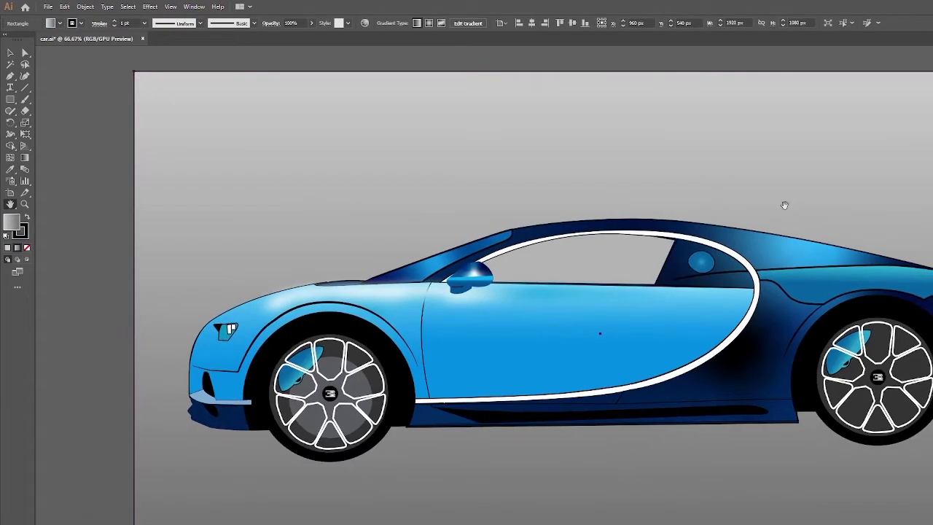
- Move the dark wheel-arch shape below the front wheel as a grey shadow, nudged down-left
left_click(408, 410)
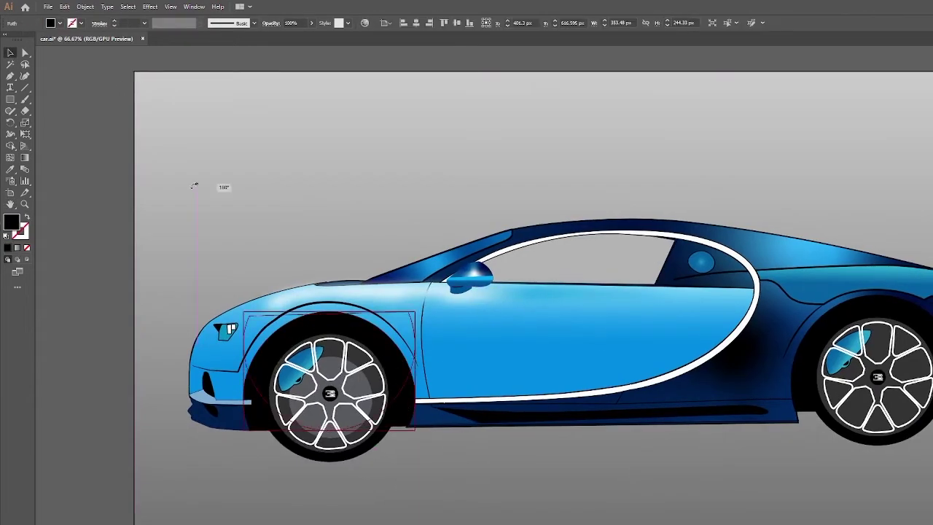
mouse_move(416, 434)
left_mouse_down()
mouse_move(418, 496)
mouse_move(384, 456)
left_mouse_up()
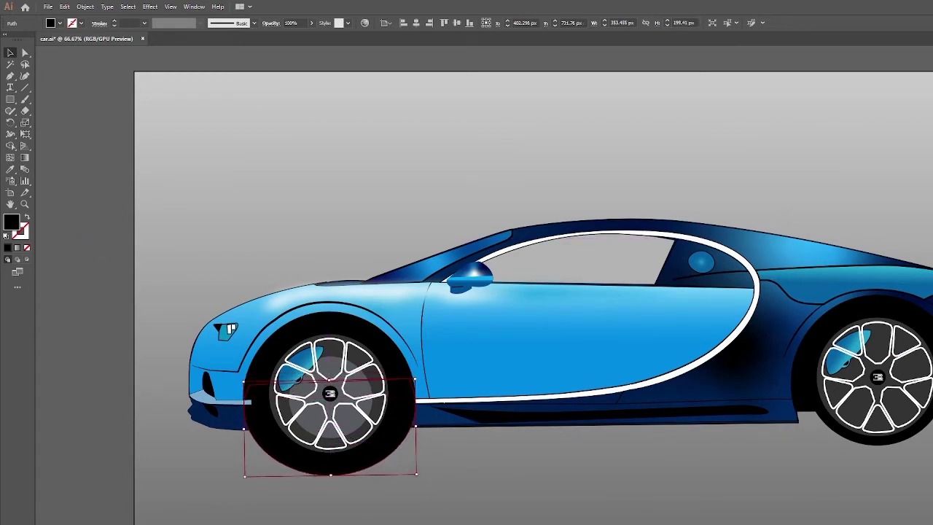
key("period")
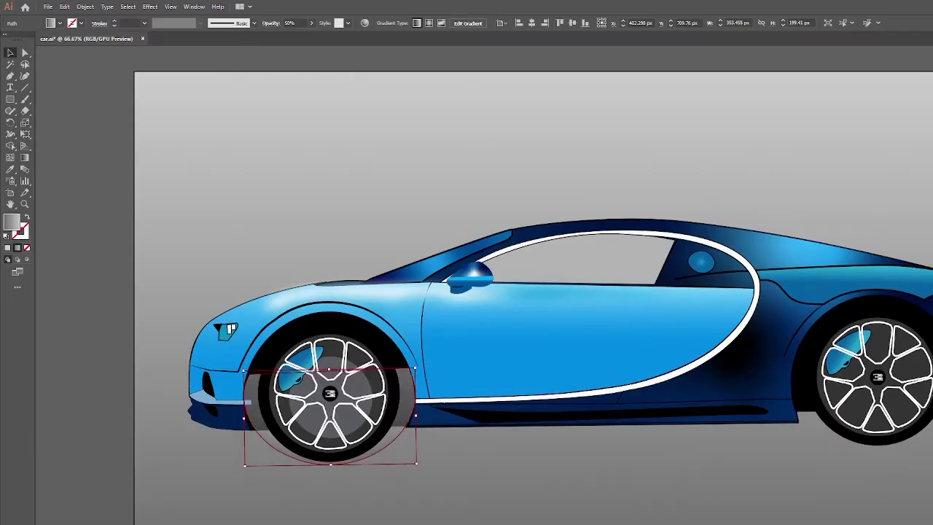
key("Delete")
left_click(389, 435)
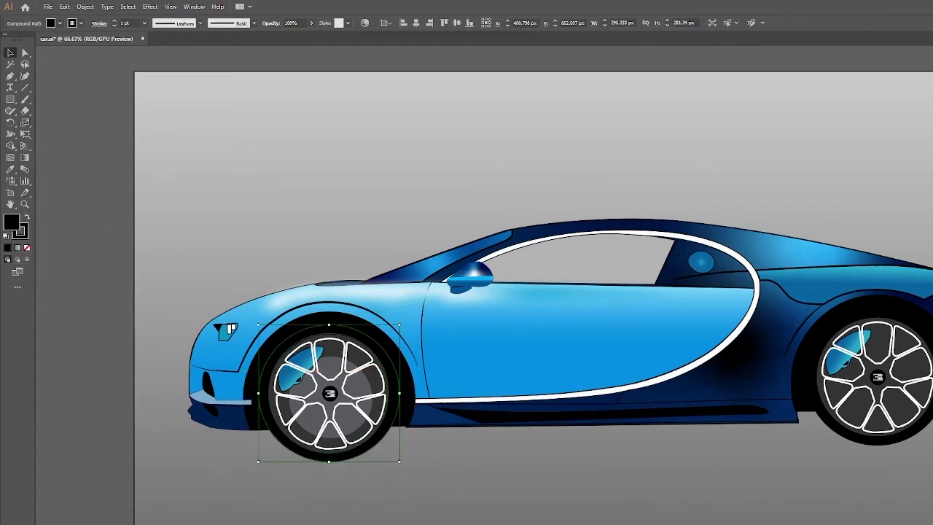
left_click_drag(376, 445, 394, 450)
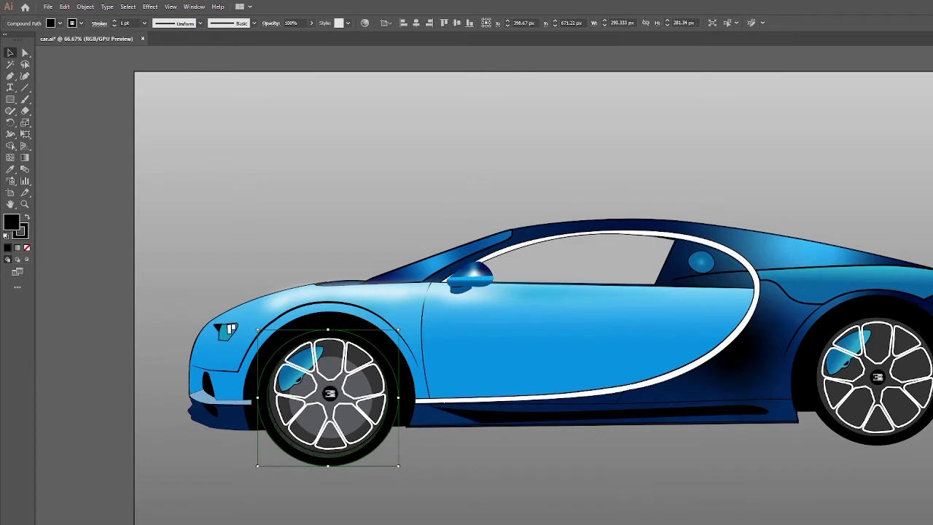
key("Down")
key("Down")
key("Down")
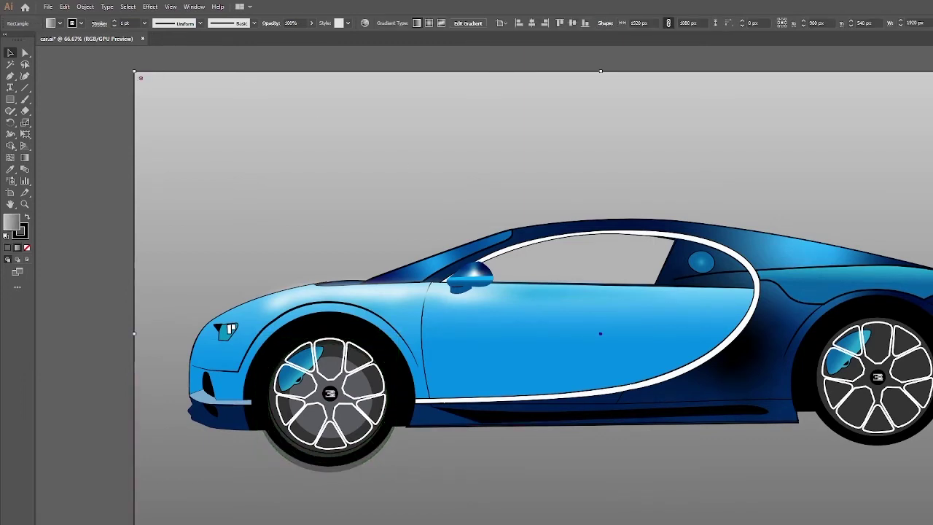
- Fill the front wheel shadow with a vertical Fades library gradient
left_click(60, 23)
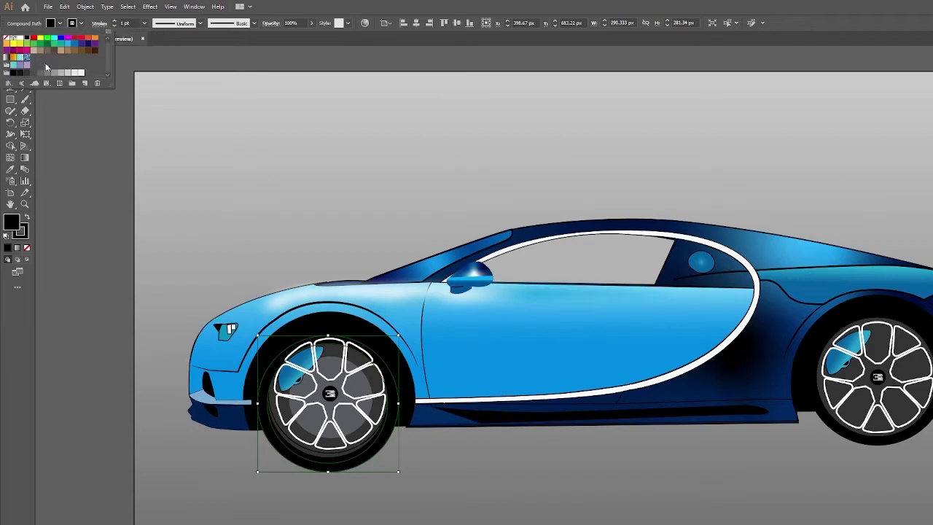
left_click(9, 102)
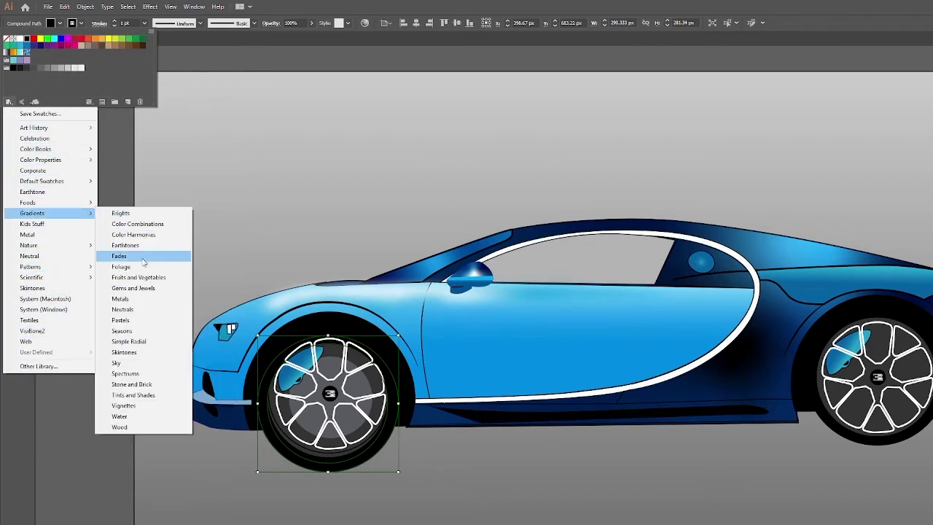
left_click(146, 252)
left_click(628, 360)
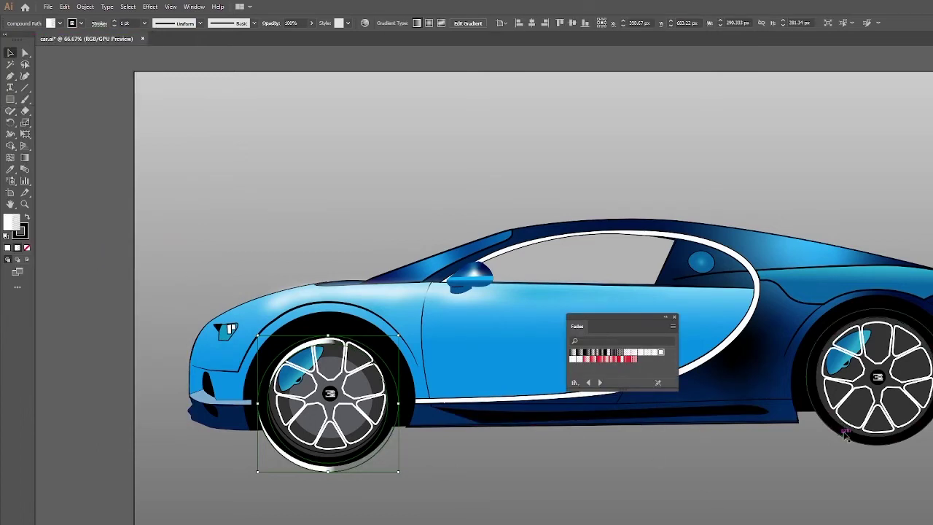
key("g")
left_click_drag(327, 331, 328, 475)
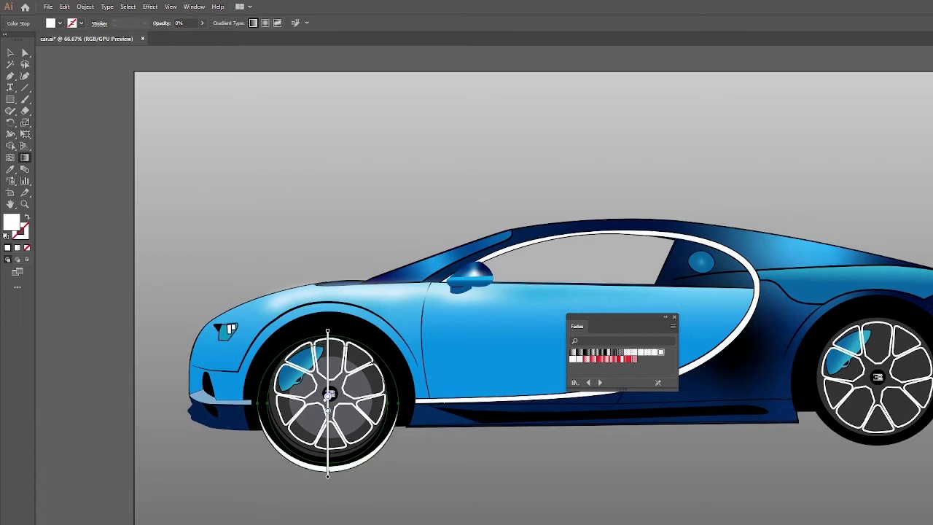
- Apply a Gaussian blur with an increased radius to the wheel shadow
key("v")
left_click(149, 7)
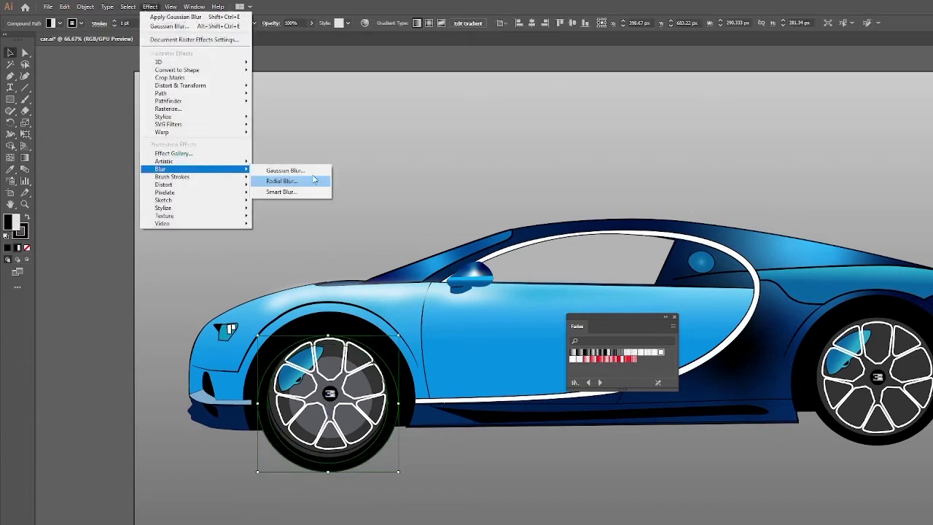
left_click(287, 169)
left_click_drag(604, 332, 608, 332)
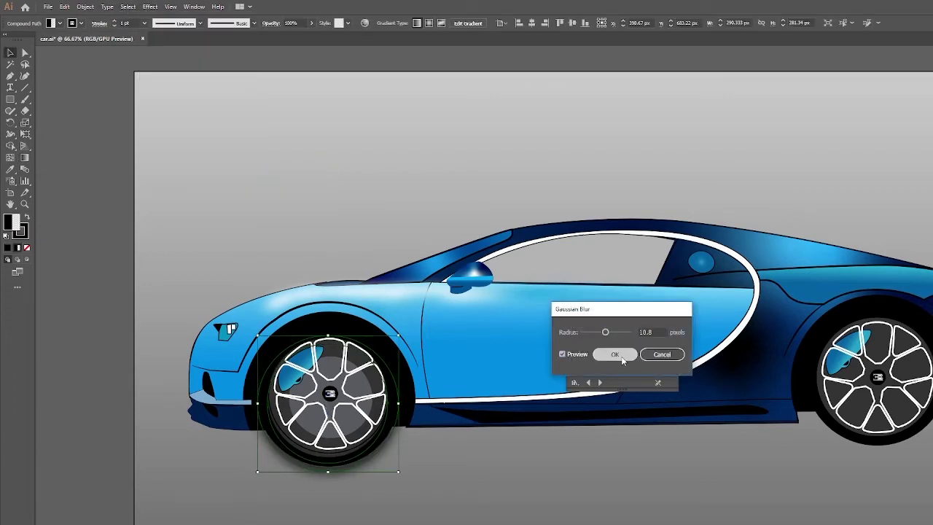
left_click(615, 354)
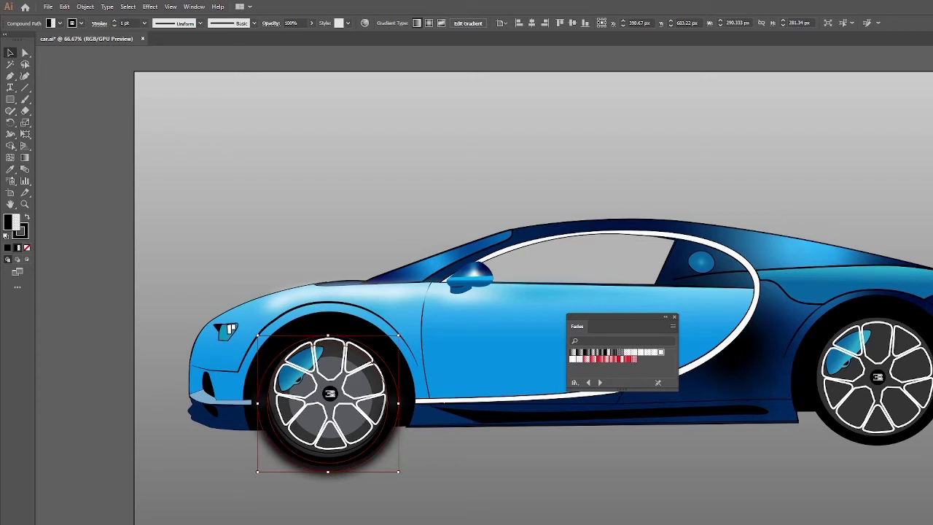
- Place a copy of the shadow under the rear wheel and deselect it
left_click_drag(365, 451, 927, 435)
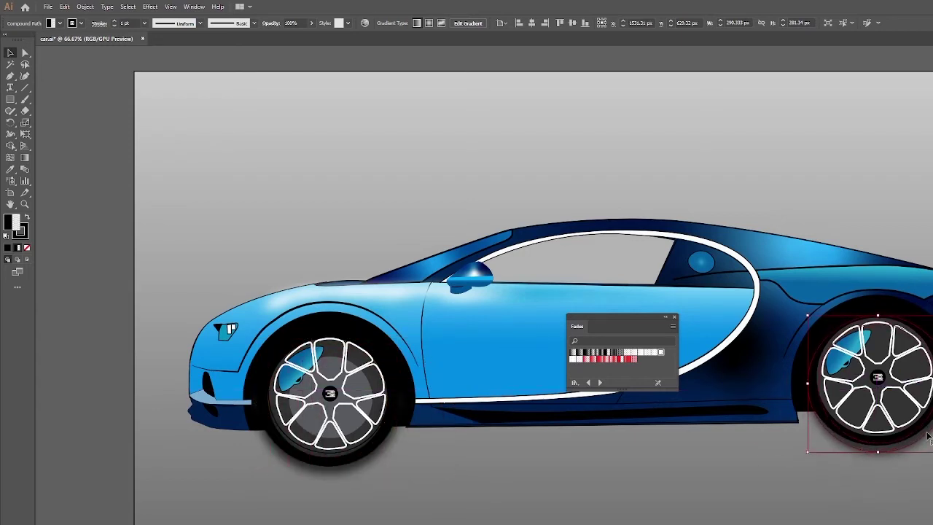
key("ctrl+z")
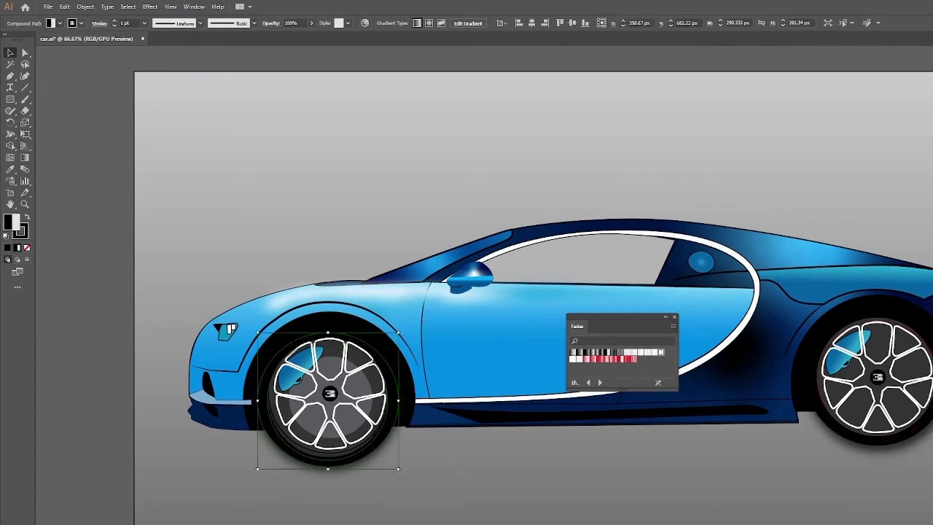
left_click(748, 199)
- Apply a small Gaussian blur, 10.8-pixel radius, to the white headlight detail
key("ctrl+minus")
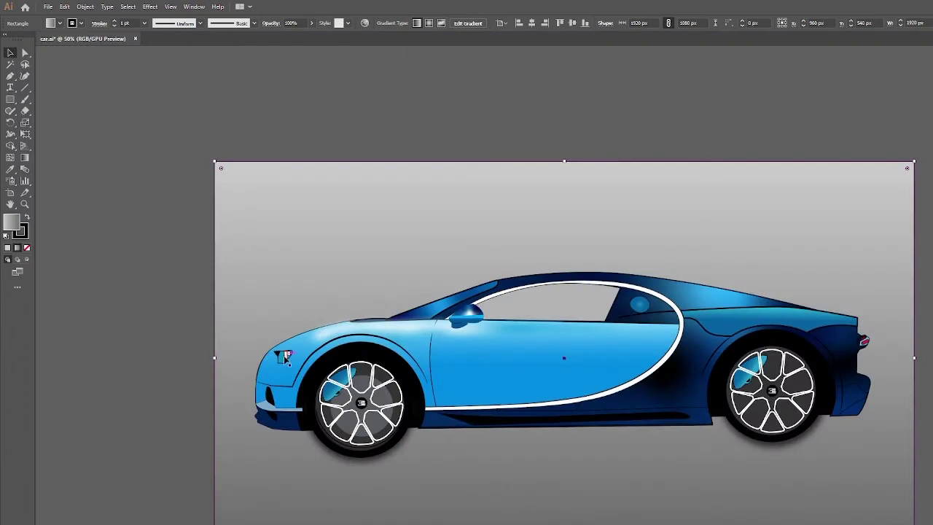
left_click(286, 357)
left_click(150, 6)
left_click(291, 154)
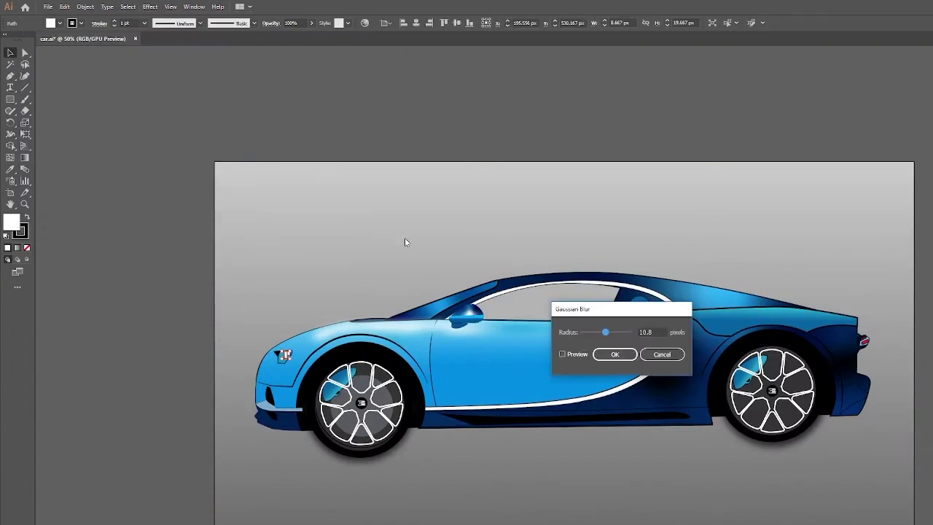
left_click_drag(605, 332, 585, 334)
left_click(614, 354)
left_click(150, 7)
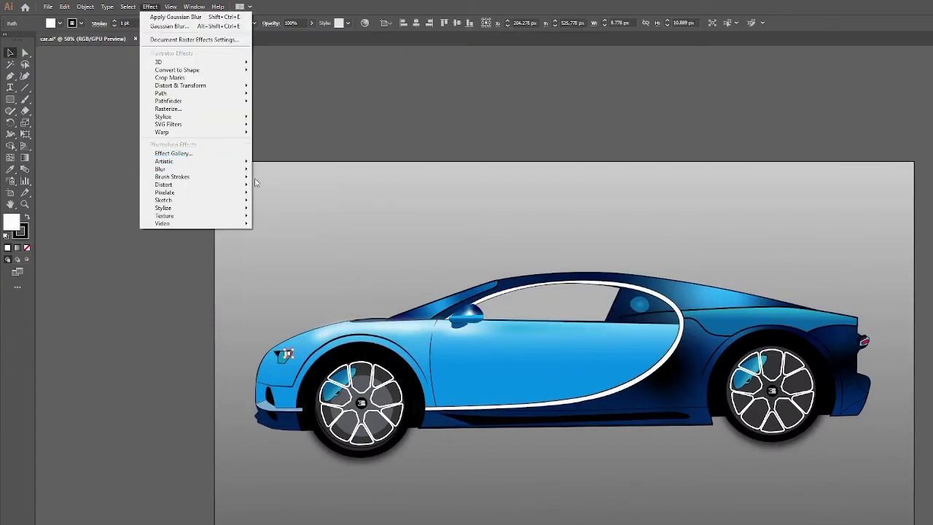
left_click(286, 173)
key("Return")
left_click(309, 97)
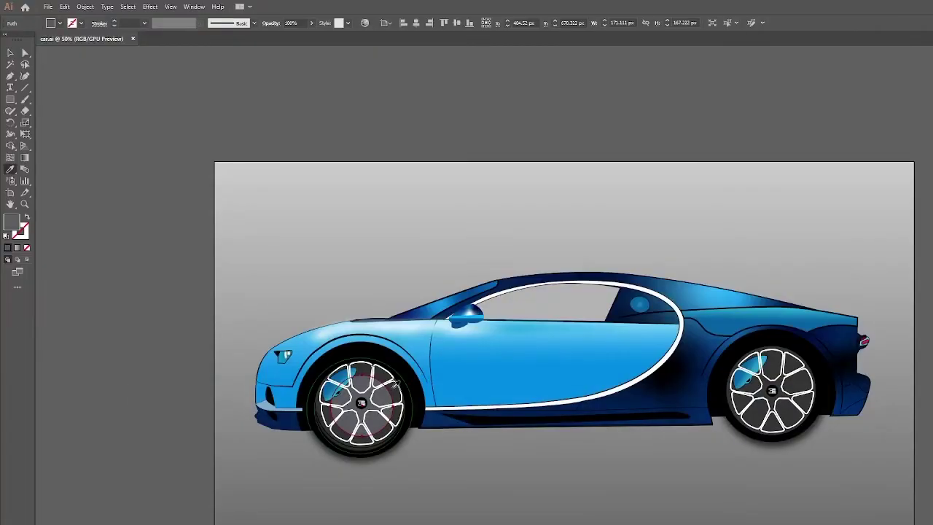
- Deselect the car's paths and return to the Selection tool
left_click(581, 410)
key("ctrl+shift+a")
key("v")
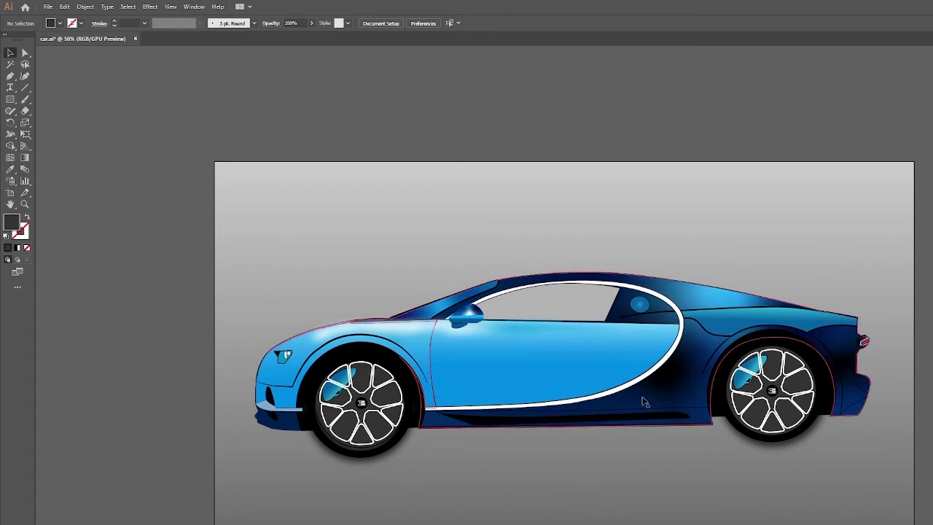
- Alt-drag a copy of the side mirror just below it and set its opacity to 30%
left_click(756, 222)
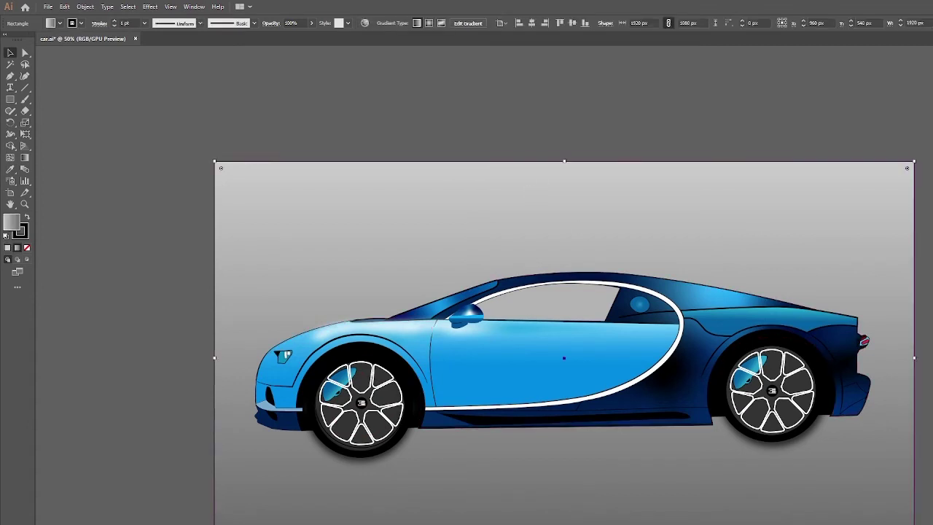
mouse_move(466, 315)
left_mouse_down()
mouse_move(467, 336)
mouse_move(466, 326)
left_mouse_up()
type("30")
key("Return")
left_click(758, 129)
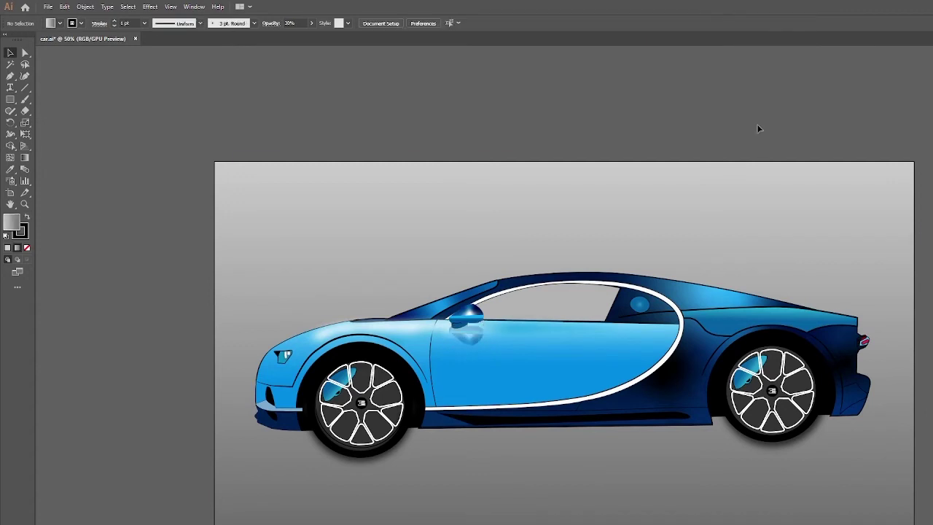
- Reset the reflection's colours and swap its fill and stroke, then deselect and select all
left_click(466, 329)
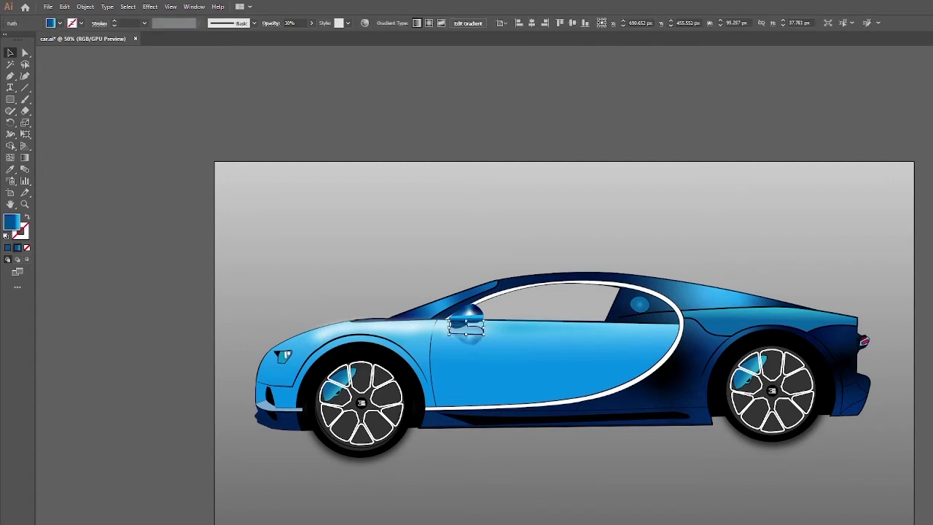
key("comma")
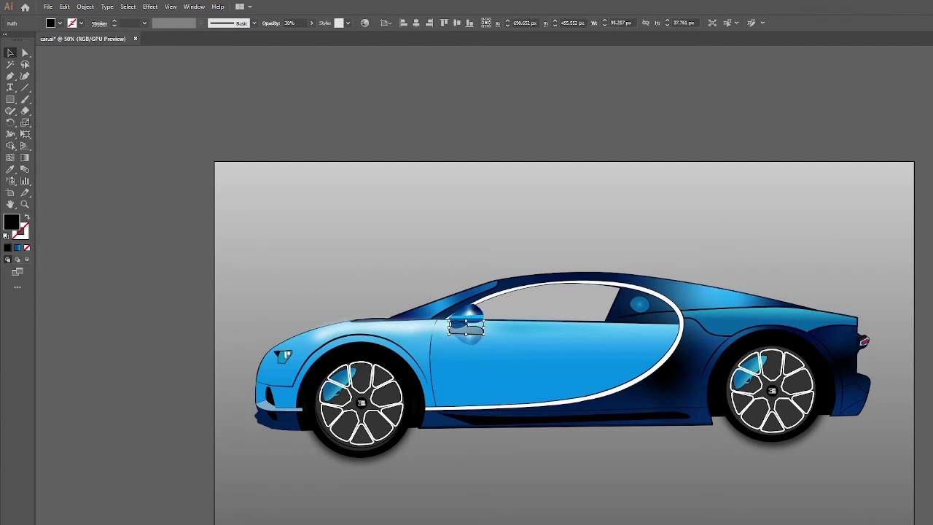
key("shift+x")
key("ctrl+shift+a")
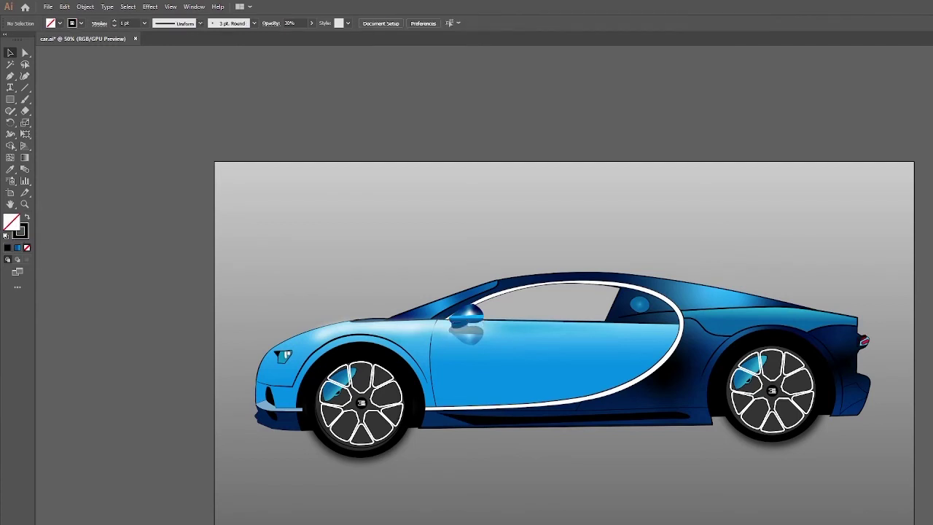
key("ctrl+a")
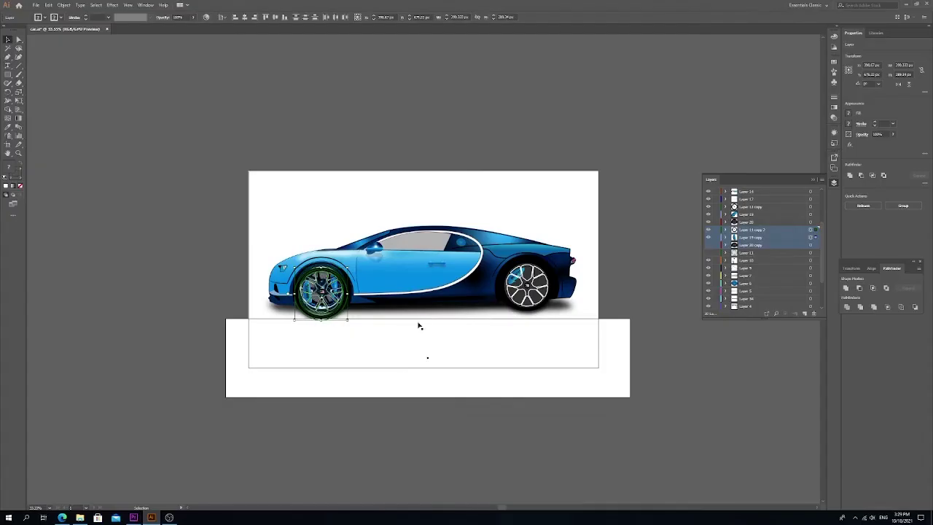
- Select the wide white rectangle below the wheels, check the shadow layers, and delete it
left_click(809, 244)
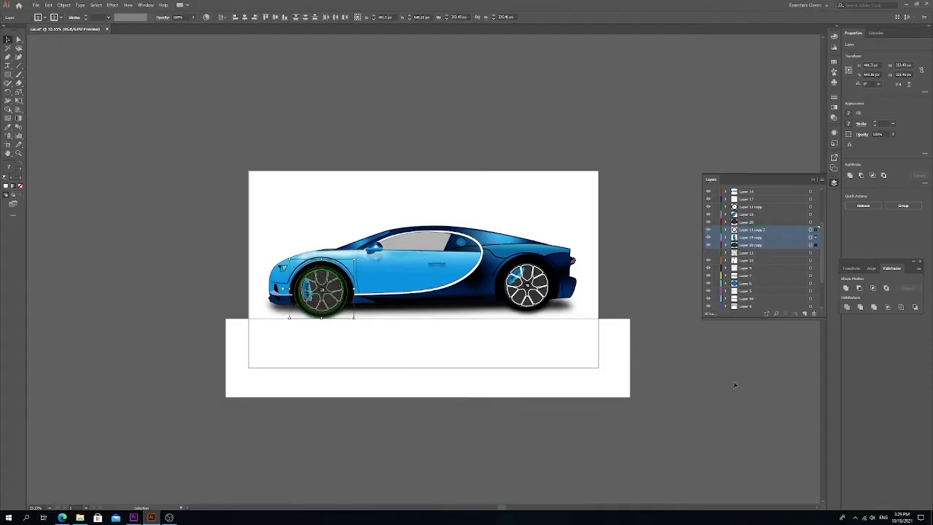
left_click_drag(558, 319, 550, 324)
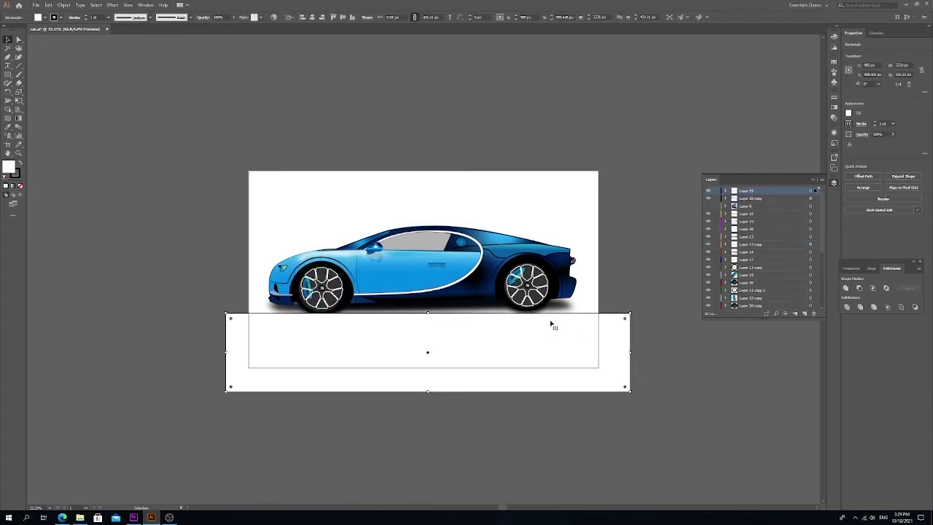
scroll(718, 233, "down", 5)
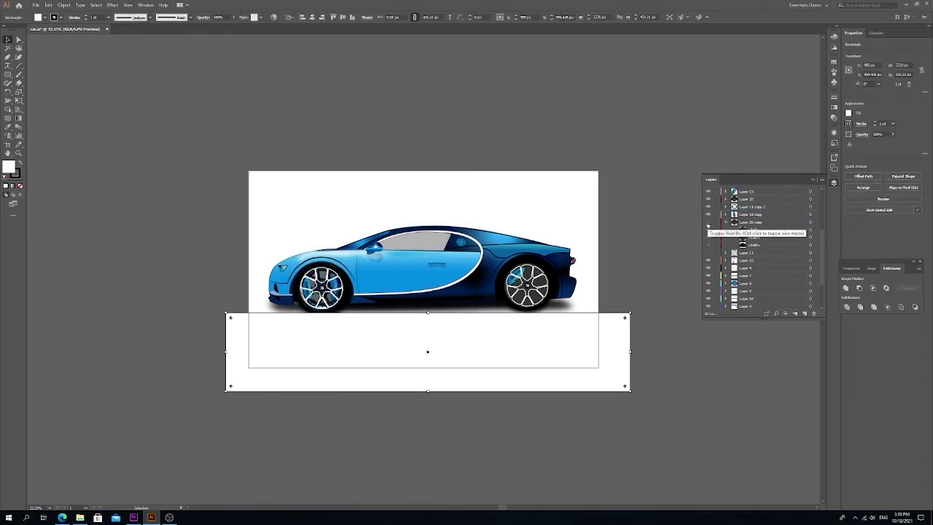
left_click(708, 225)
left_click(708, 295)
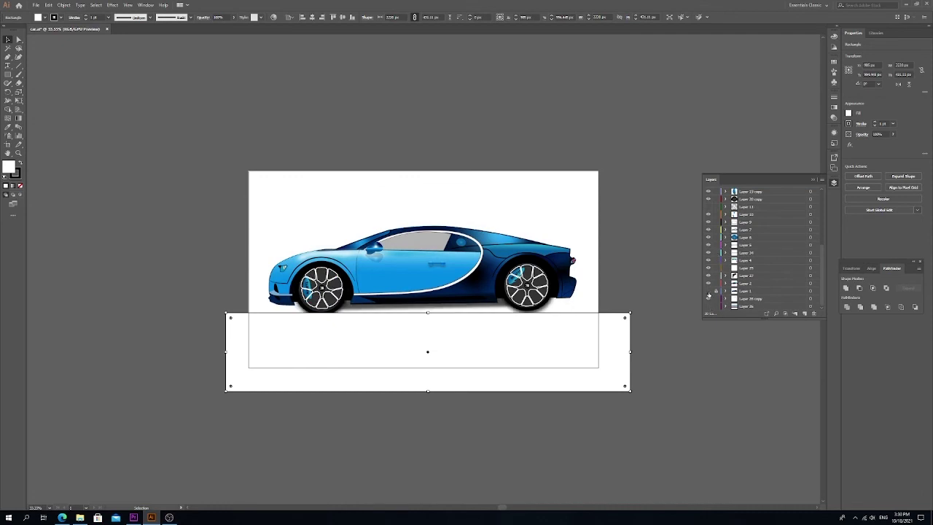
key("Delete")
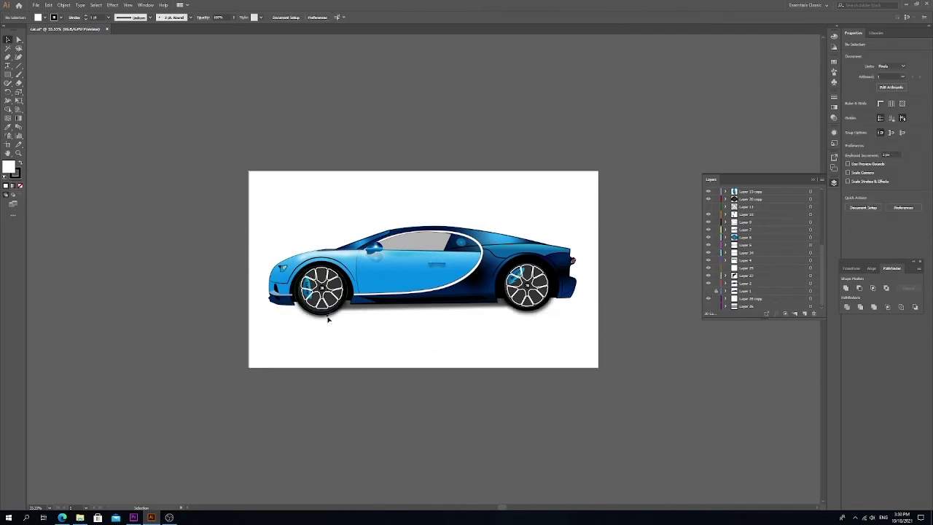